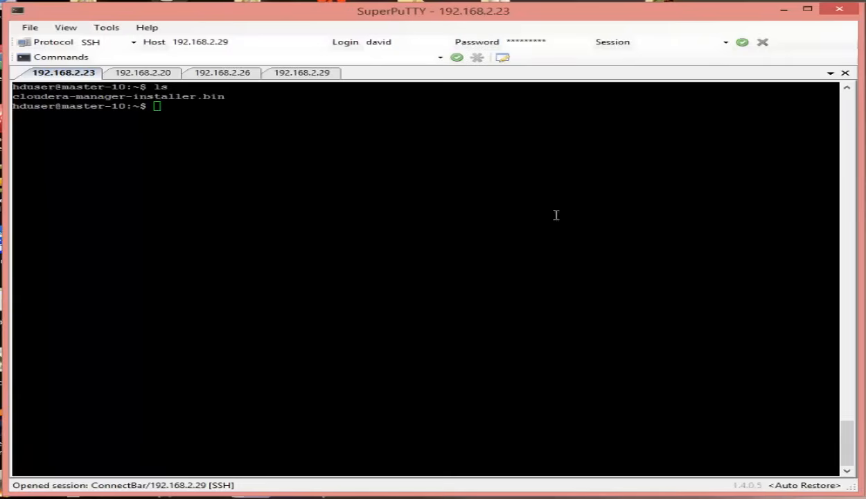
# Make cloudera-manager-installer.bin executable with sudo chmod u+x, entering the sudo password.
pyautogui.click(374, 140)
pyautogui.rightClick(389, 138)
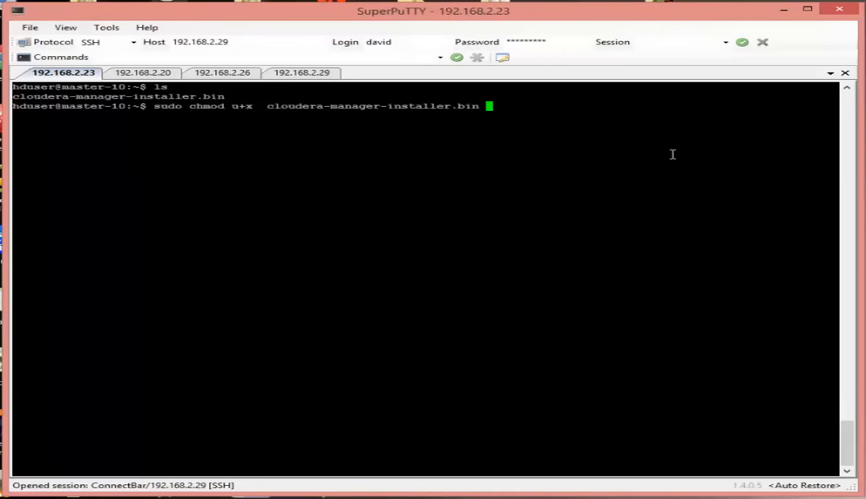
pyautogui.press('Return')
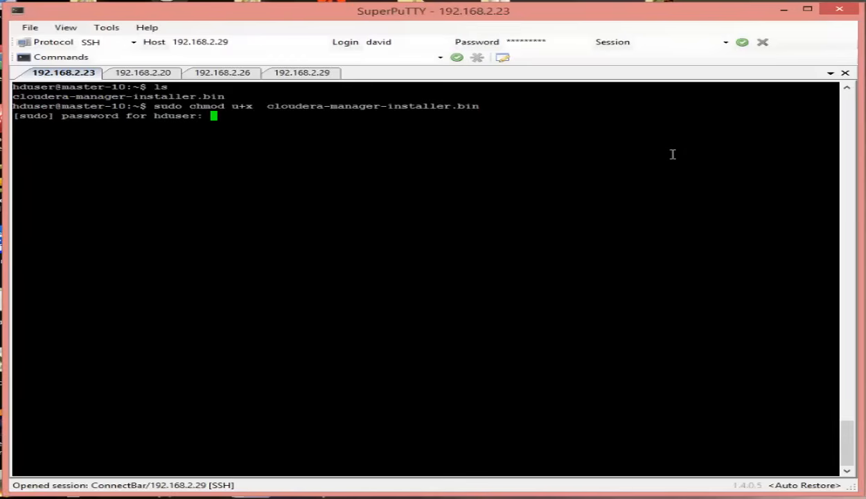
pyautogui.press('Return')
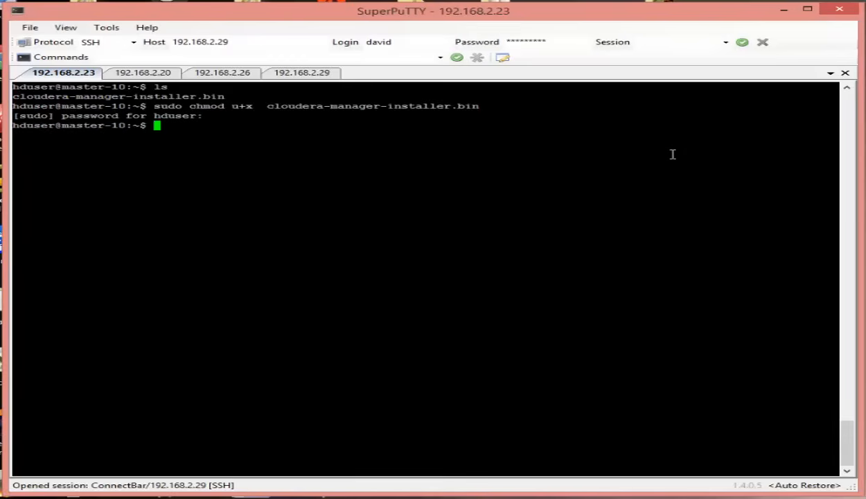
# List files with ls -l to confirm the installer shows -rwxr--r-- permissions.
pyautogui.write('ls -l')
pyautogui.press('Return')
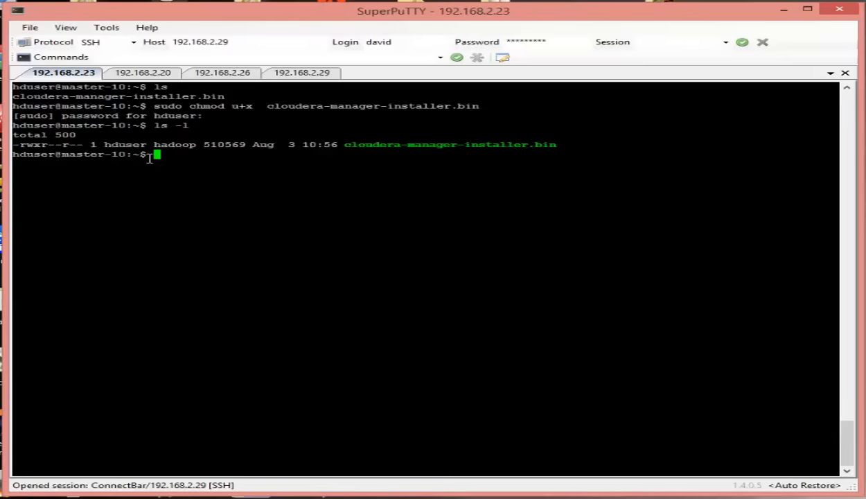
pyautogui.write('./')
# Run ./cloudera-manager-installer.bin and dismiss the must-be-root and incomplete-installation messages.
pyautogui.rightClick(202, 155)
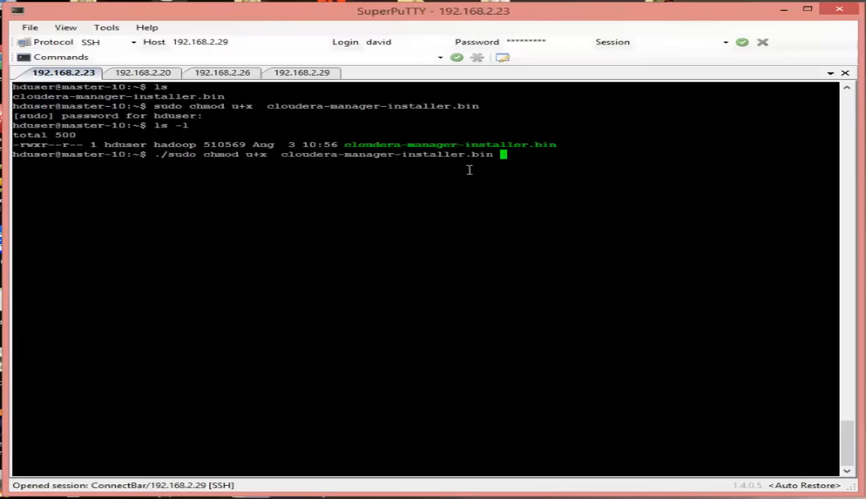
pyautogui.press('BackSpace')
pyautogui.press('Left')
pyautogui.press('Left')
pyautogui.press('Left')
pyautogui.press('Left')
pyautogui.press('Left')
pyautogui.press('Left')
pyautogui.press('Left')
pyautogui.press('Left')
pyautogui.press('Left')
pyautogui.press('Left')
pyautogui.press('Left')
pyautogui.press('Left')
pyautogui.press('Left')
pyautogui.press('Left')
pyautogui.press('Left')
pyautogui.press('Left')
pyautogui.press('Left')
pyautogui.press('Left')
pyautogui.press('Left')
pyautogui.press('Left')
pyautogui.press('Delete')
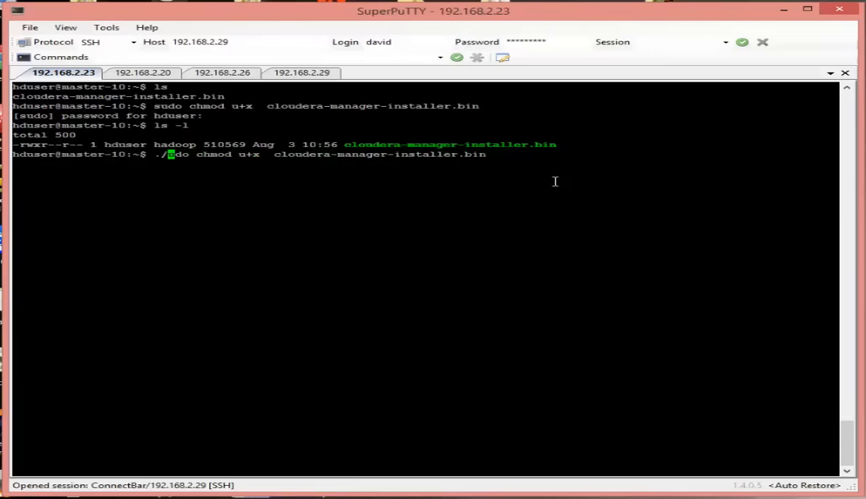
pyautogui.press('Delete')
pyautogui.press('Delete')
pyautogui.press('Delete')
pyautogui.press('Delete')
pyautogui.press('Delete')
pyautogui.press('Delete')
pyautogui.press('Delete')
pyautogui.press('Delete')
pyautogui.press('Delete')
pyautogui.press('Delete')
pyautogui.press('Delete')
pyautogui.press('Delete')
pyautogui.press('Delete')
pyautogui.press('Delete')
pyautogui.press('Delete')
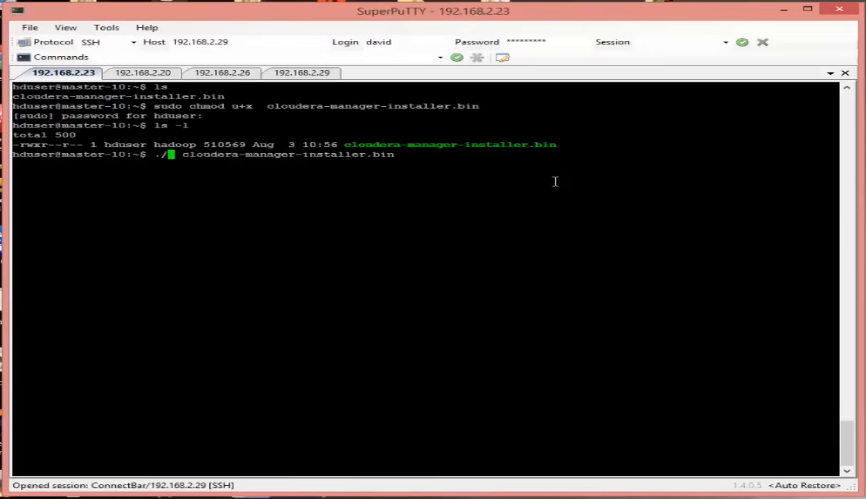
pyautogui.press('Delete')
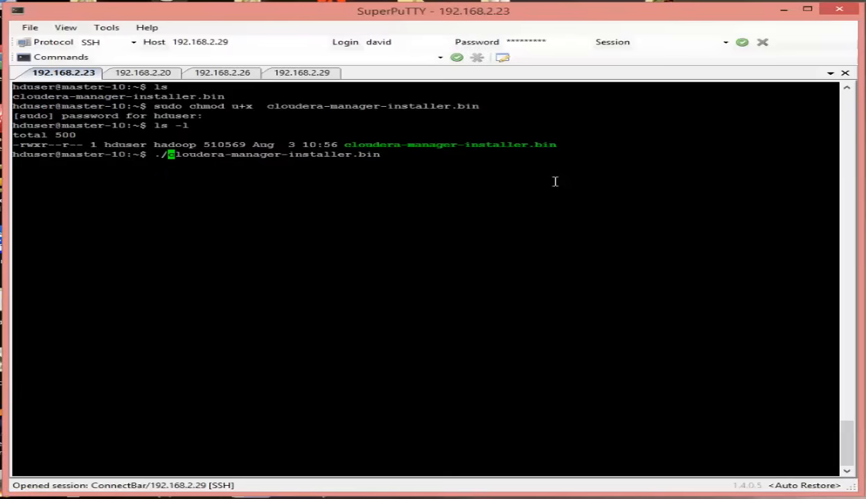
pyautogui.press('Return')
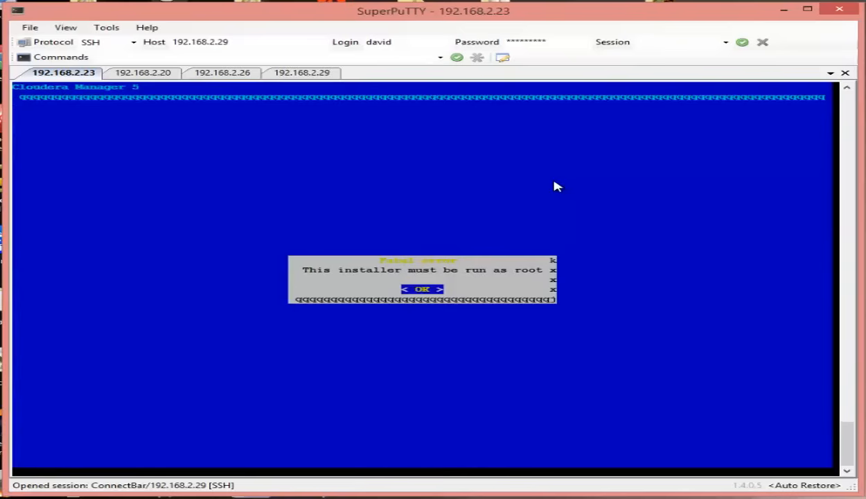
pyautogui.press('Return')
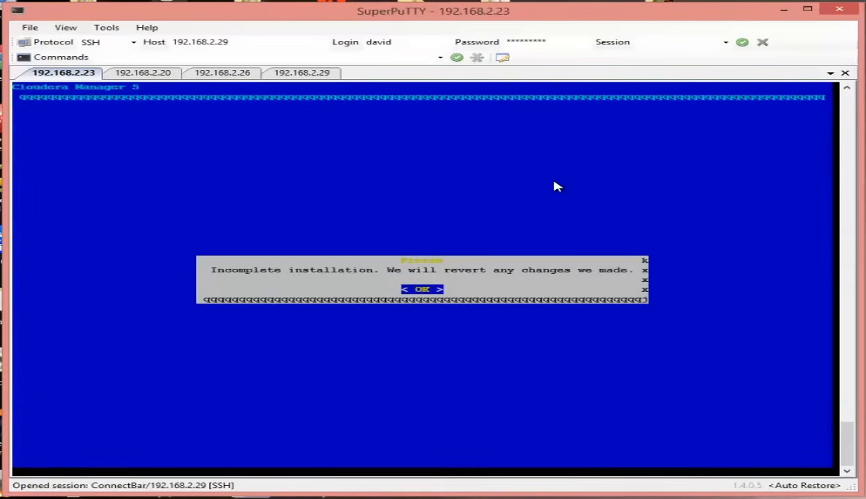
pyautogui.press('Return')
# Rerun the installer with sudo to reach its welcome screen.
pyautogui.press('Up')
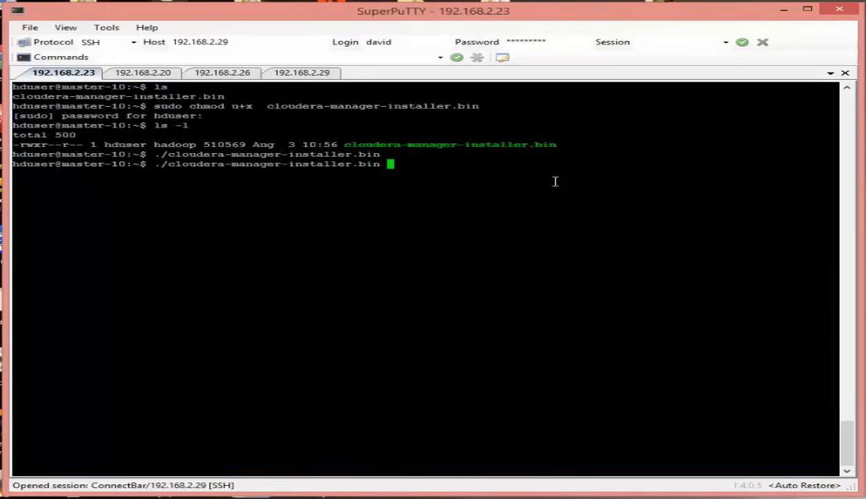
pyautogui.press('Left')
pyautogui.press('Left')
pyautogui.press('Left')
pyautogui.press('Left')
pyautogui.press('Left')
pyautogui.press('Left')
pyautogui.press('Left')
pyautogui.press('Left')
pyautogui.press('Left')
pyautogui.press('Left')
pyautogui.press('Left')
pyautogui.press('Left')
pyautogui.press('Left')
pyautogui.press('Left')
pyautogui.press('Left')
pyautogui.press('Left')
pyautogui.press('Left')
pyautogui.press('Left')
pyautogui.press('Left')
pyautogui.press('Left')
pyautogui.press('Left')
pyautogui.press('Left')
pyautogui.press('Left')
pyautogui.press('Left')
pyautogui.press('Left')
pyautogui.press('Left')
pyautogui.press('Left')
pyautogui.press('Left')
pyautogui.press('Left')
pyautogui.press('Left')
pyautogui.press('Left')
pyautogui.press('Left')
pyautogui.write('sudo')
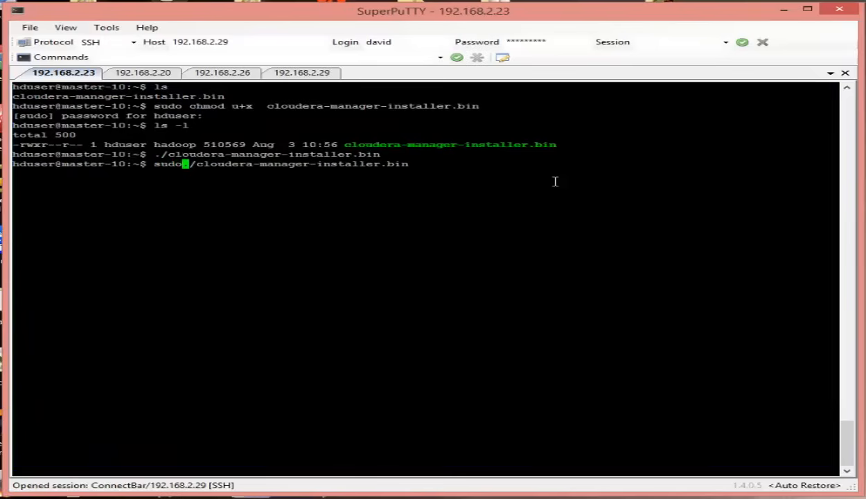
pyautogui.press('Right')
pyautogui.press('Right')
pyautogui.press('Right')
pyautogui.press('Right')
pyautogui.press('Right')
pyautogui.press('Right')
pyautogui.press('Right')
pyautogui.press('Right')
pyautogui.press('Right')
pyautogui.press('Right')
pyautogui.press('Right')
pyautogui.press('Right')
pyautogui.press('Right')
pyautogui.press('Right')
pyautogui.press('Right')
pyautogui.press('Right')
pyautogui.press('Right')
pyautogui.press('Right')
pyautogui.press('Right')
pyautogui.press('Right')
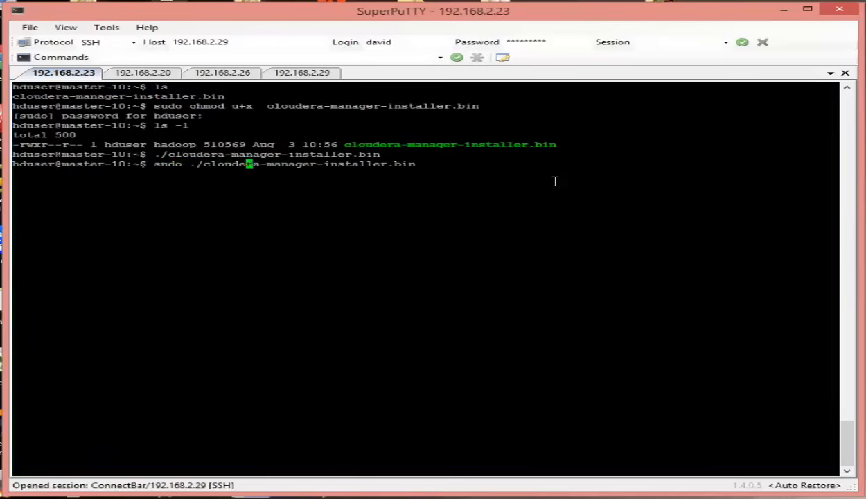
pyautogui.press('Right')
pyautogui.press('Right')
pyautogui.press('Right')
pyautogui.press('Return')
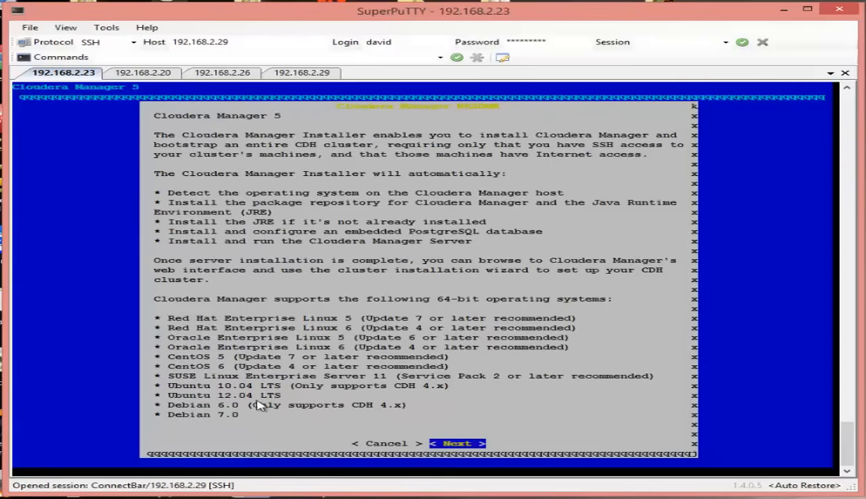
# Pass the installer welcome screen and accept the Cloudera Express license.
pyautogui.press('Return')
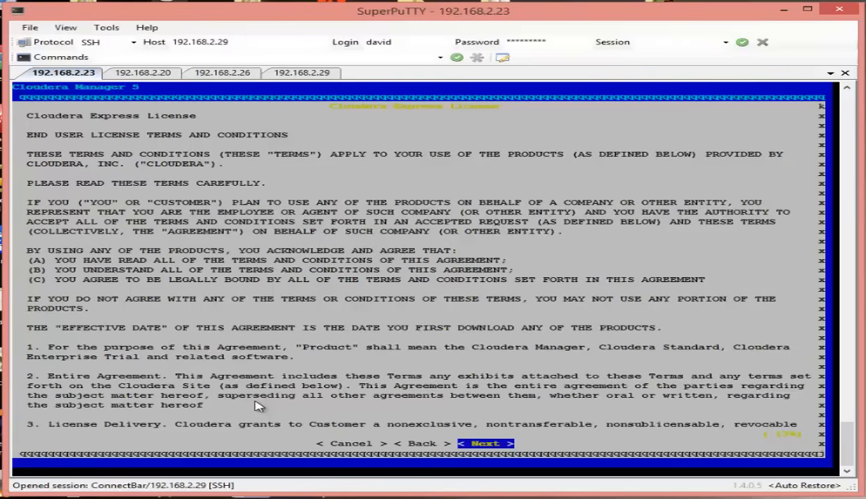
pyautogui.press('Return')
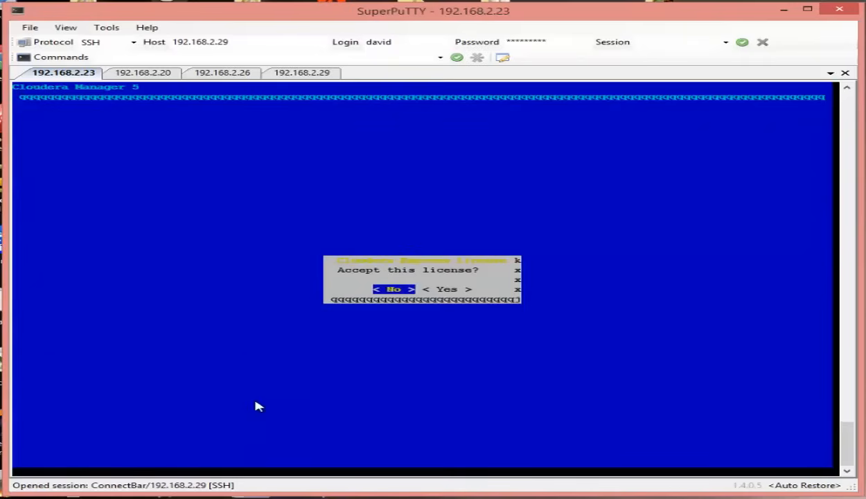
pyautogui.press('Right')
pyautogui.press('Return')
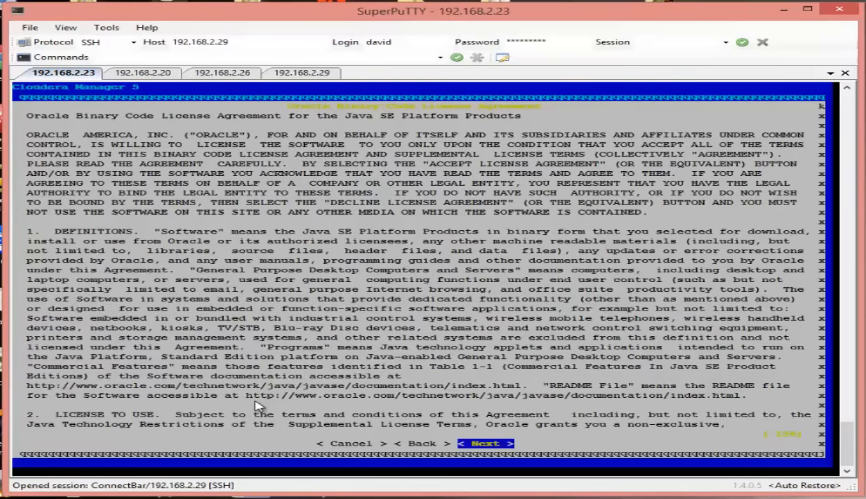
# Accept the Oracle Java license so installation begins.
pyautogui.press('Return')
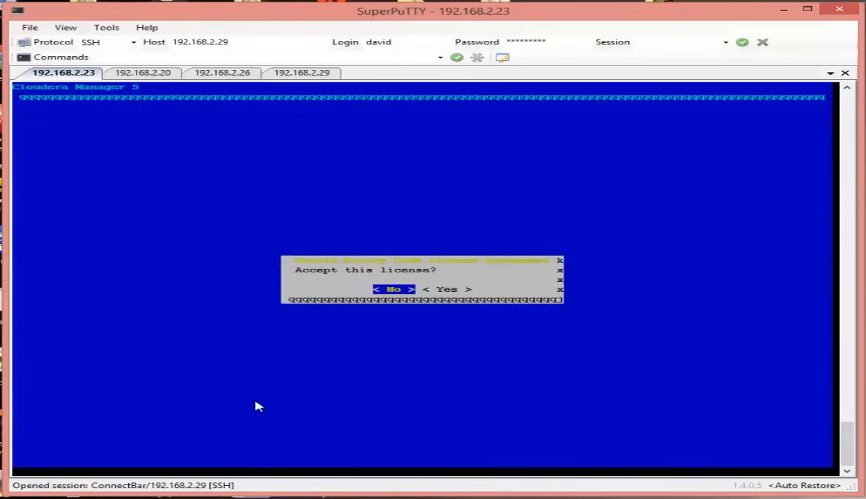
pyautogui.press('Right')
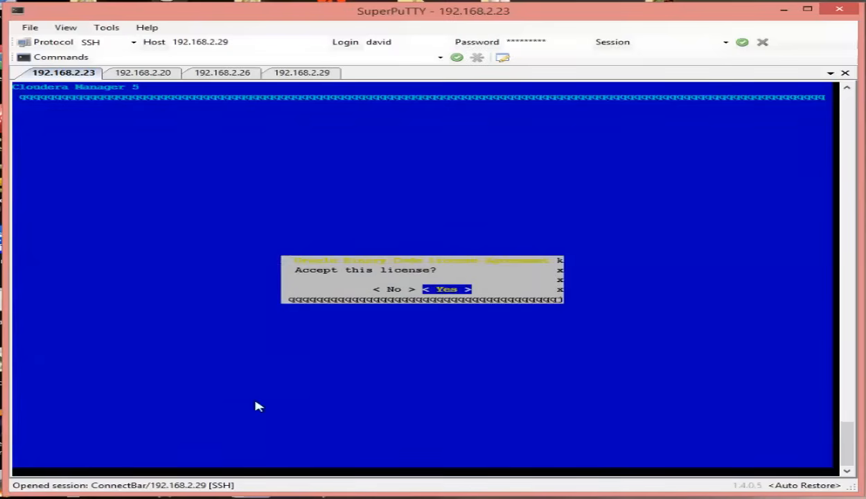
pyautogui.press('Return')
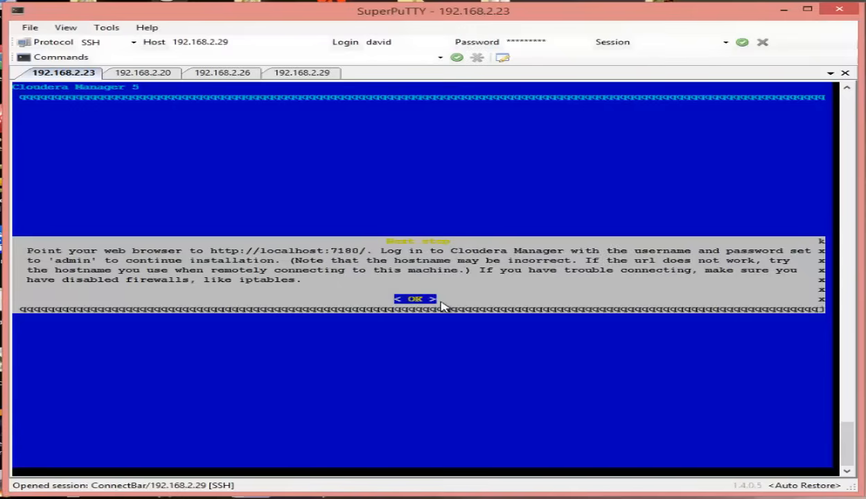
pyautogui.press('Return')
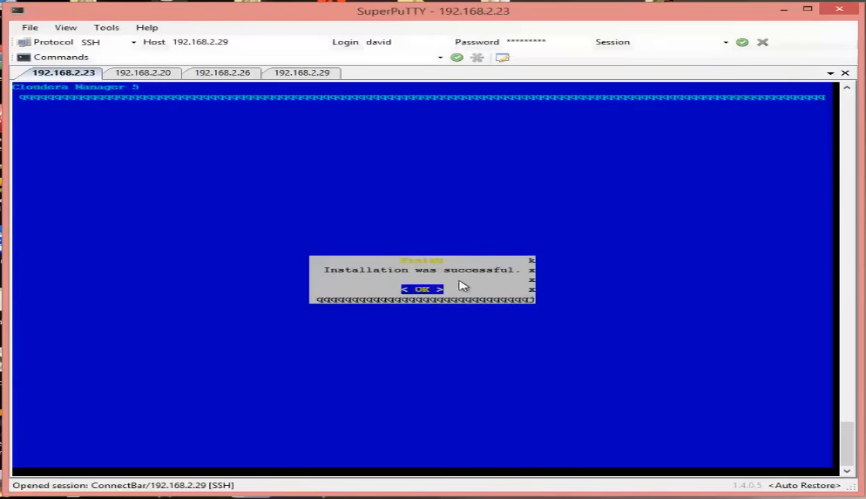
pyautogui.click(419, 291)
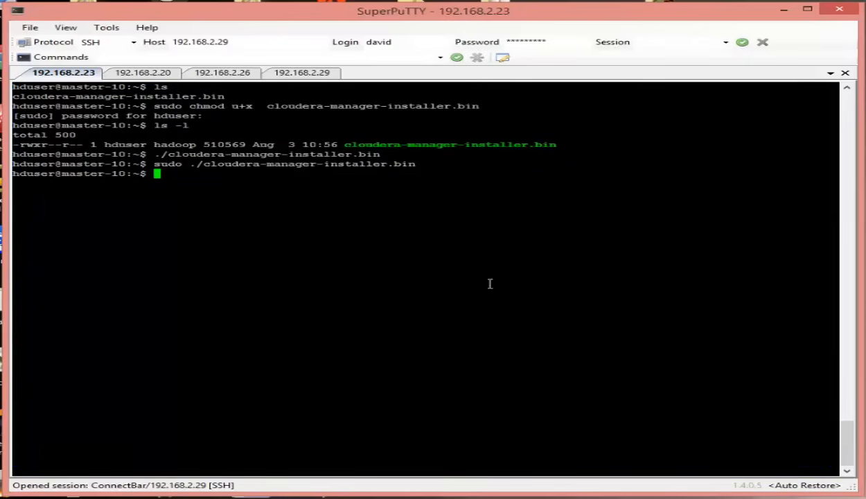
pyautogui.click(148, 75)
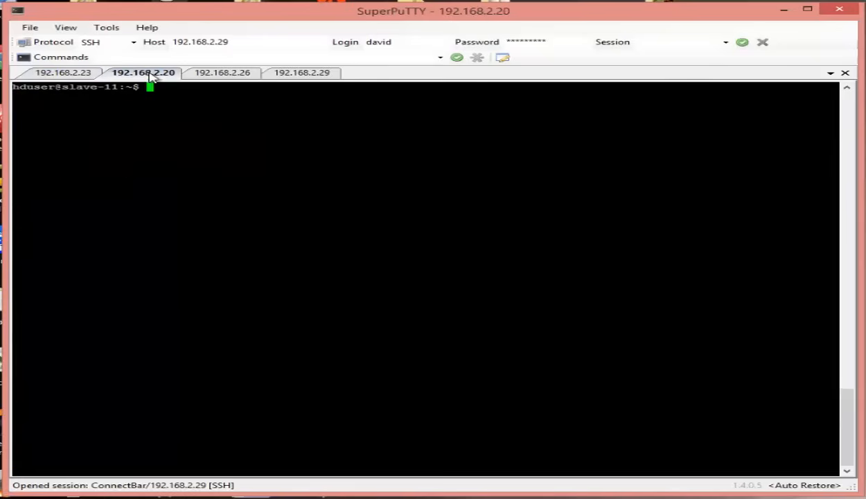
pyautogui.click(222, 74)
pyautogui.click(301, 74)
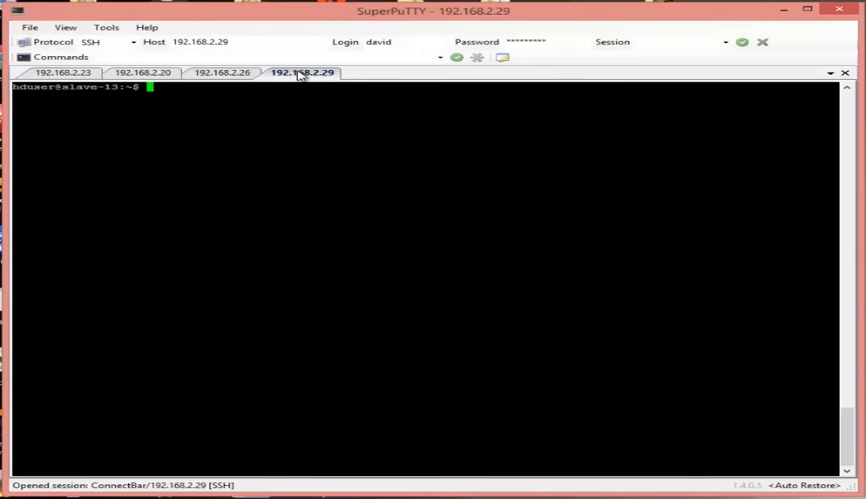
pyautogui.click(61, 73)
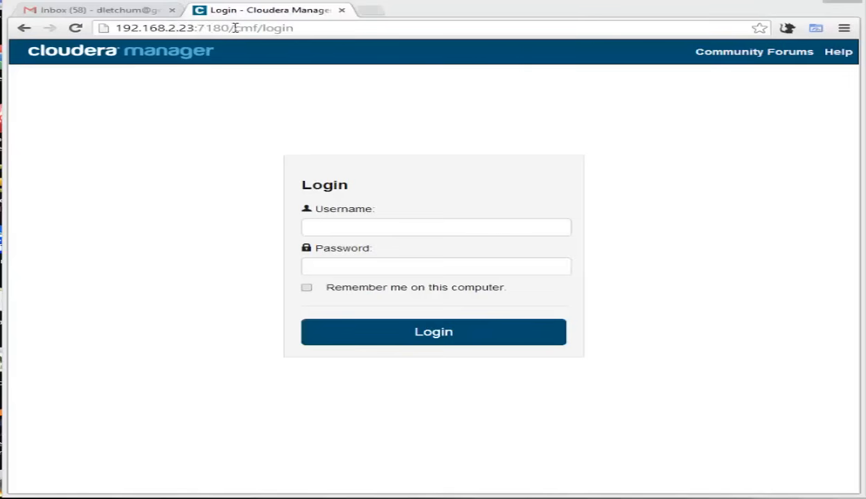
# Log in to Cloudera Manager with username admin and the account password.
pyautogui.click(355, 228)
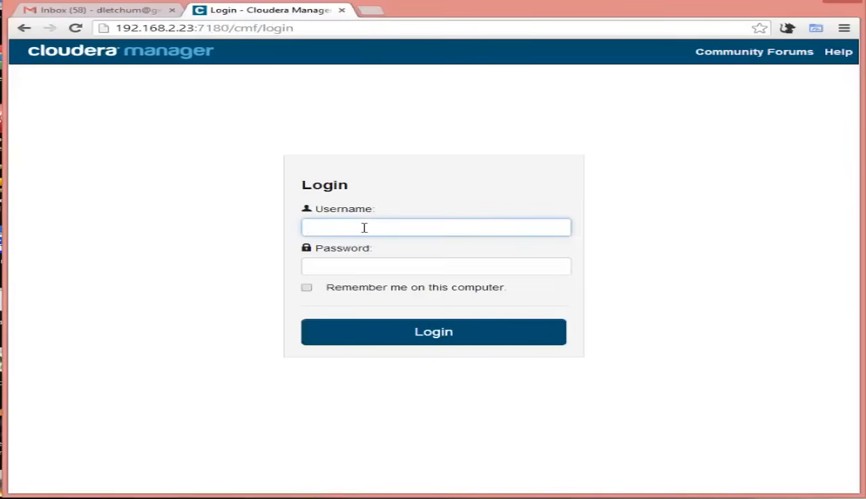
pyautogui.write('admin')
pyautogui.press('Tab')
pyautogui.write('admin')
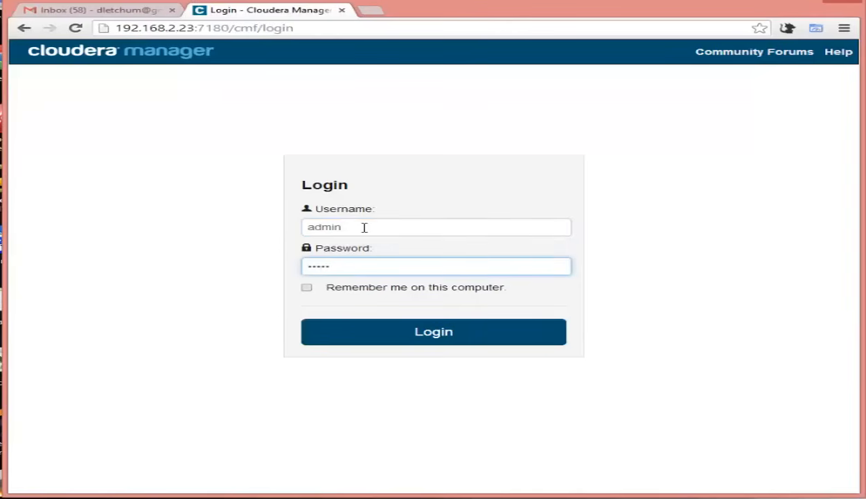
pyautogui.click(431, 339)
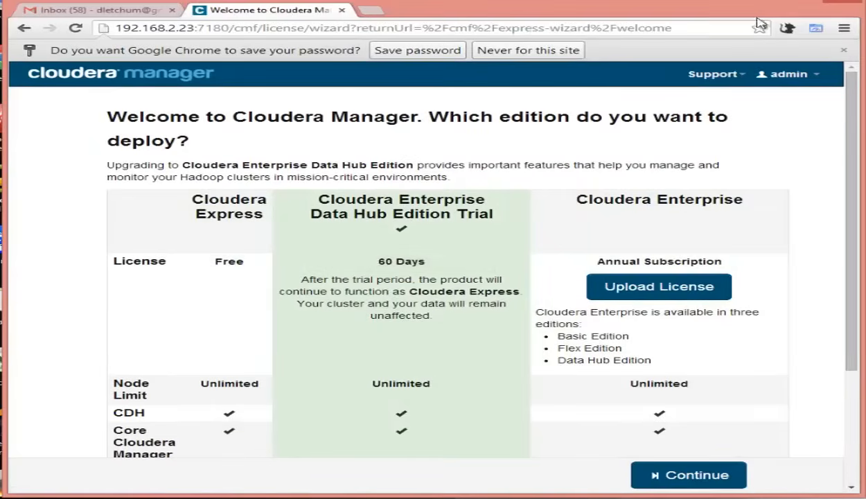
# Select the free Cloudera Express column in the edition comparison table.
pyautogui.scroll(-2, 852, 118)
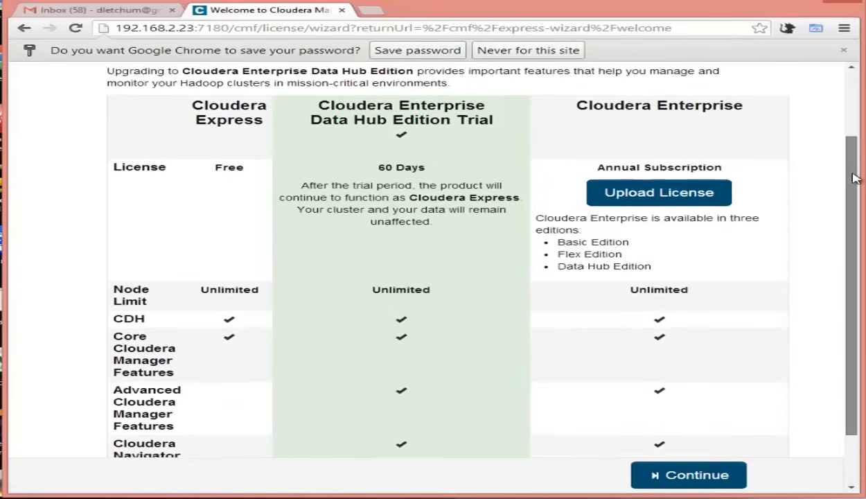
pyautogui.scroll(2, 858, 141)
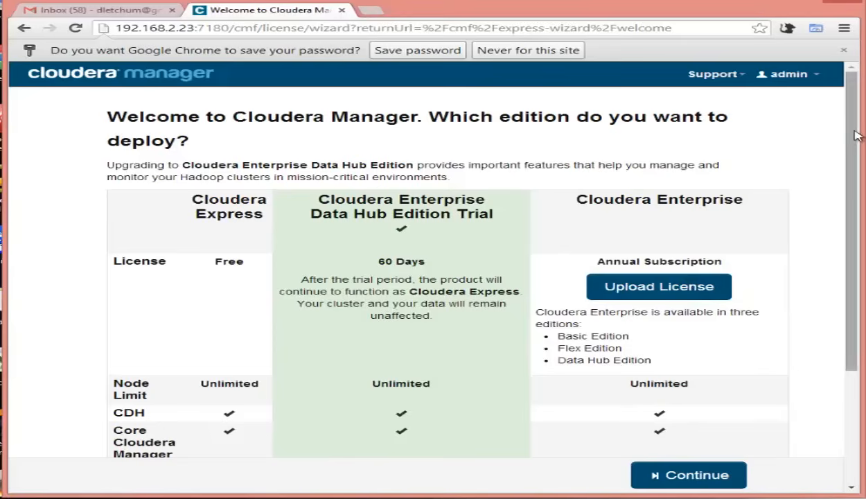
pyautogui.moveTo(856, 137); pyautogui.dragTo(854, 194)
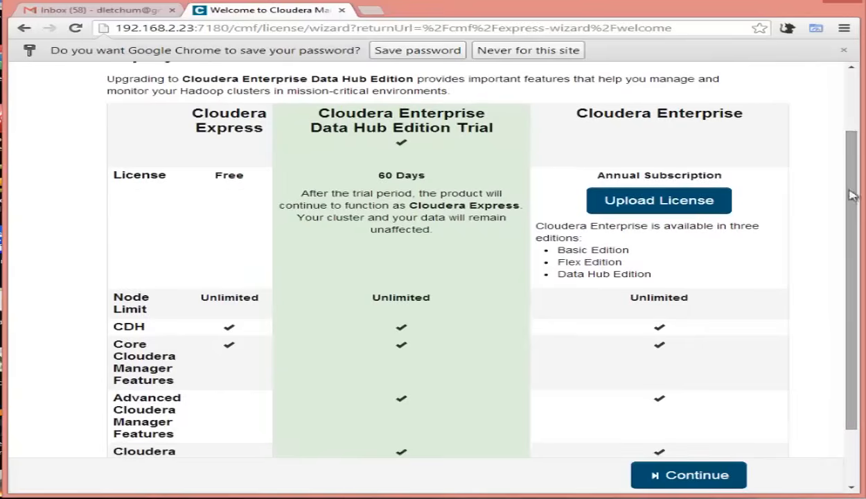
pyautogui.click(228, 210)
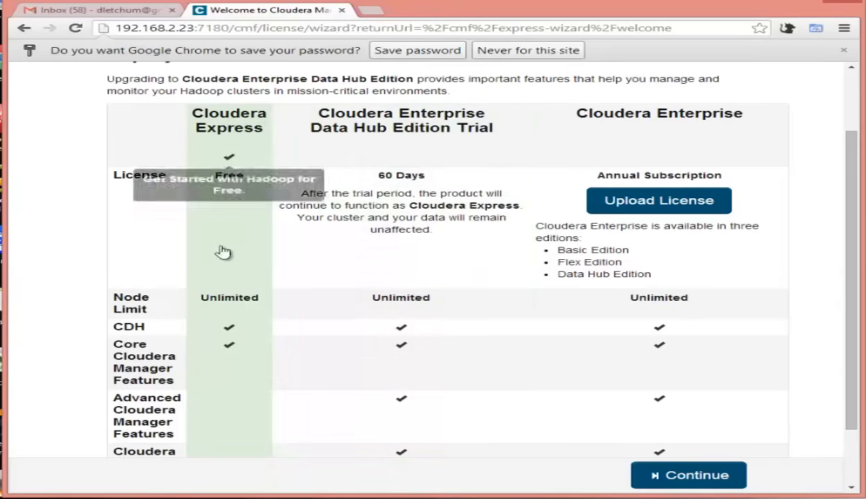
pyautogui.moveTo(835, 165); pyautogui.dragTo(859, 258)
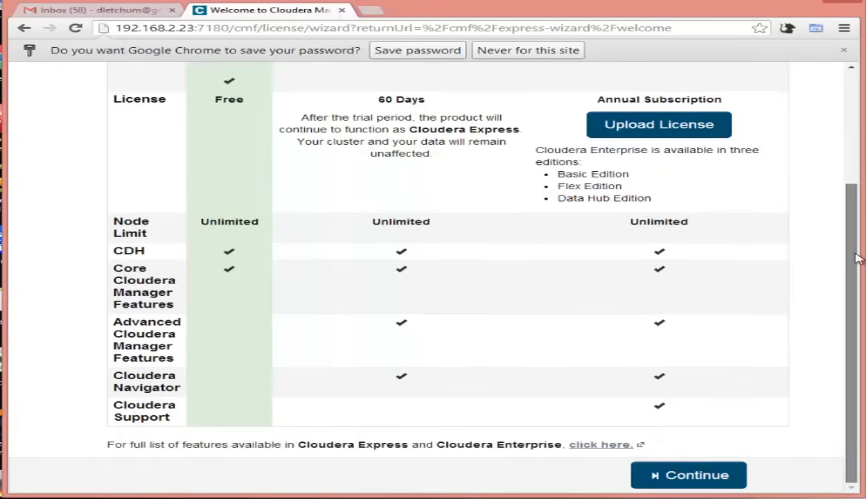
pyautogui.moveTo(857, 221); pyautogui.dragTo(853, 197)
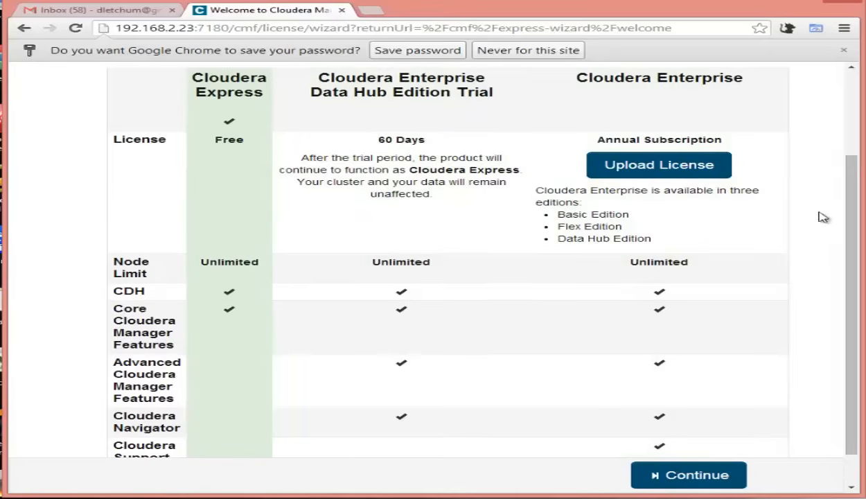
pyautogui.scroll(-1, 854, 236)
pyautogui.scroll(-1, 856, 258)
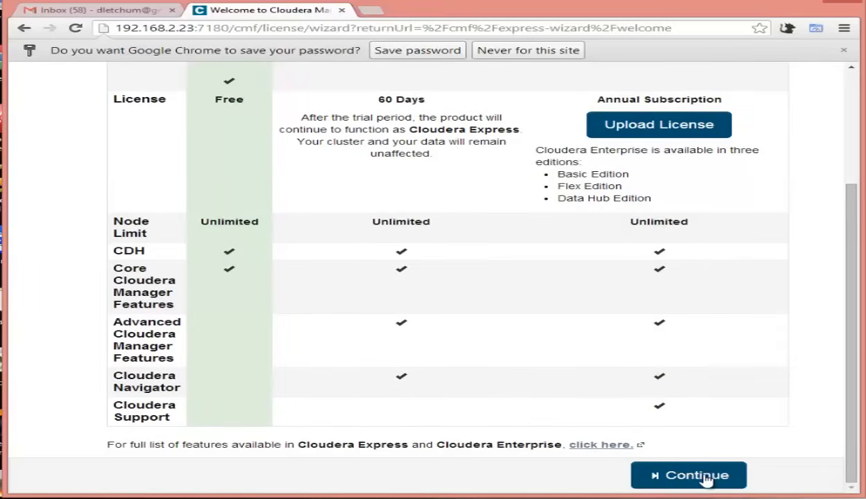
# Continue past the edition page and the Cloudera Express 5.1.1 package list to cluster host entry.
pyautogui.click(705, 478)
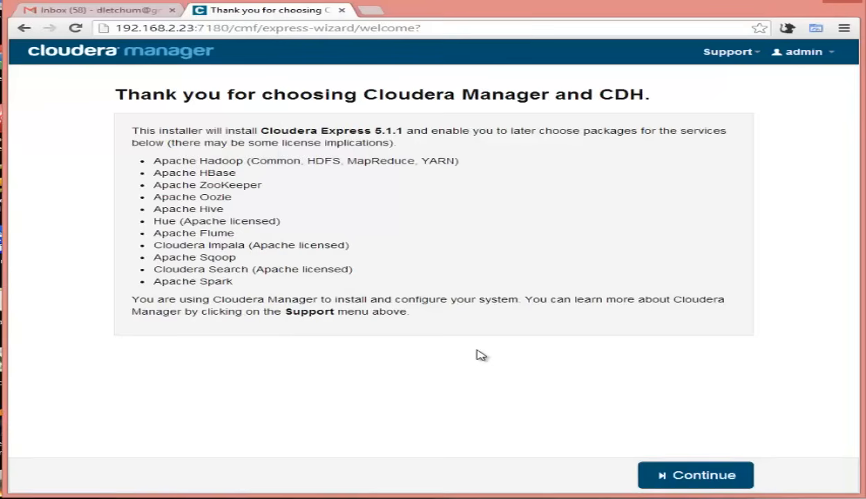
pyautogui.click(703, 477)
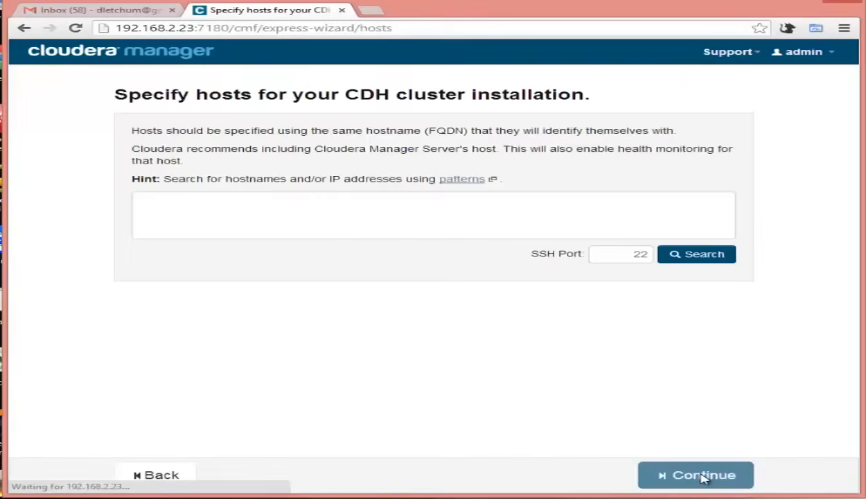
# Search for hosts master-10, slave-11, slave-12 and slave-13.
pyautogui.click(343, 209)
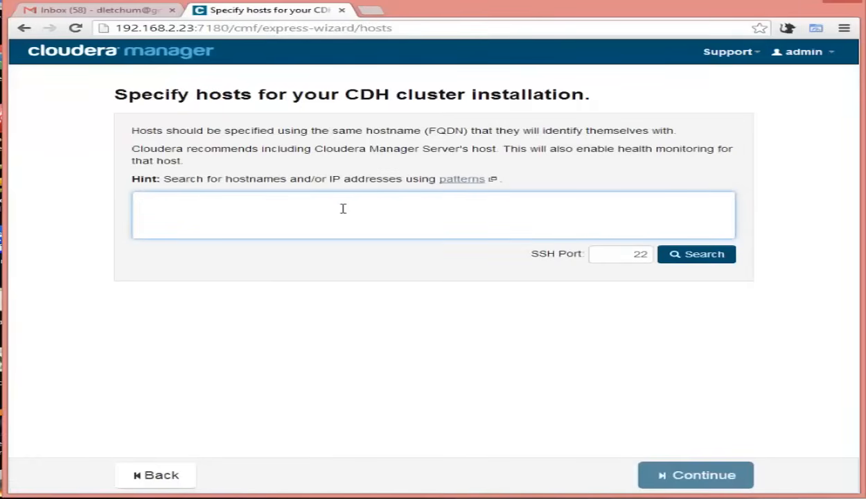
pyautogui.write('s')
pyautogui.press('BackSpace')
pyautogui.write('master')
pyautogui.write('-1')
pyautogui.write('0')
pyautogui.write('.')
pyautogui.write('slav')
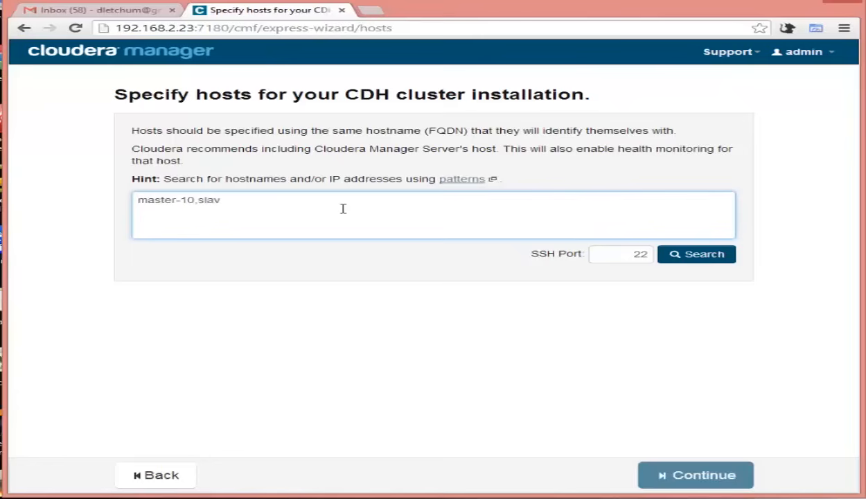
pyautogui.write('e-11,slave-12,slave')
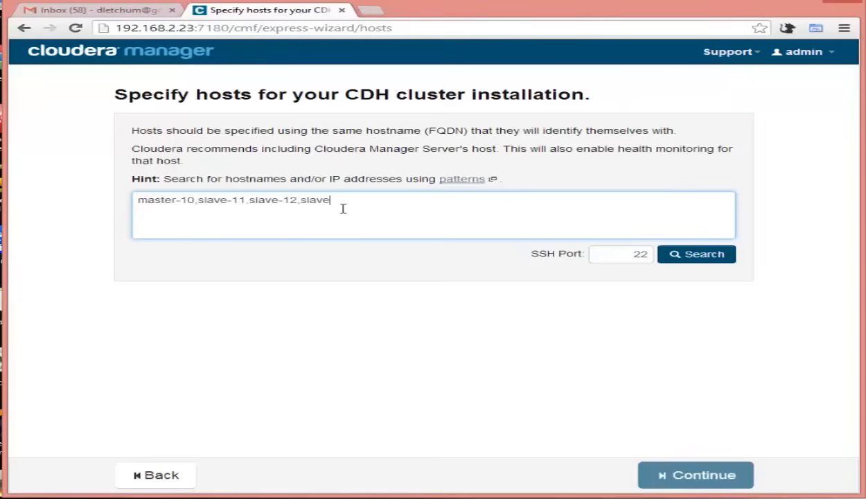
pyautogui.write('-13')
pyautogui.click(702, 257)
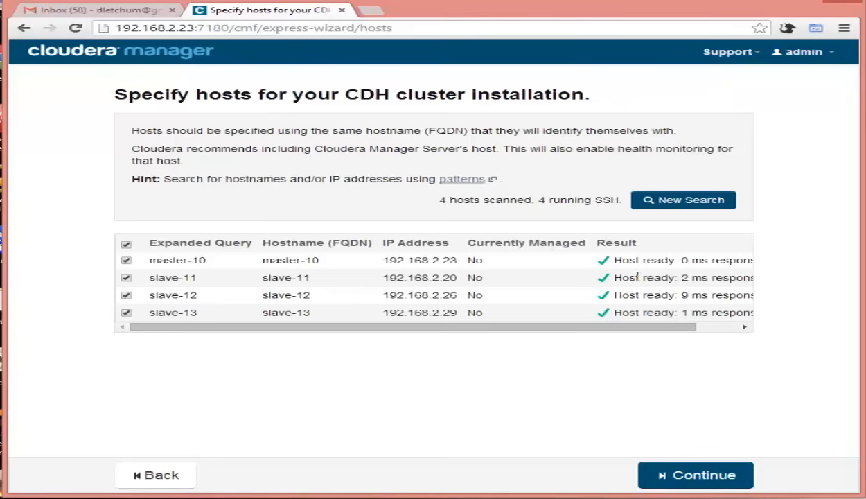
# Accept the four hosts and keep the parcel install of CDH-5.1.0-1.cdh5.1.0.p0.53.
pyautogui.click(714, 479)
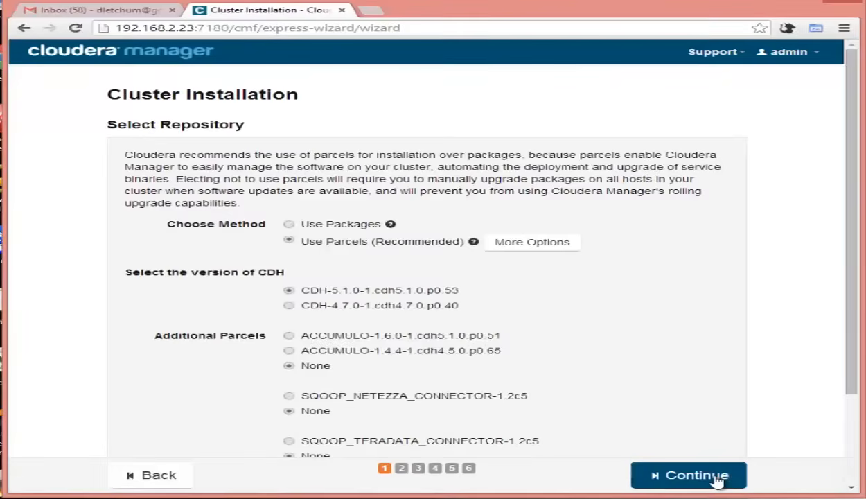
pyautogui.moveTo(852, 138); pyautogui.dragTo(856, 196)
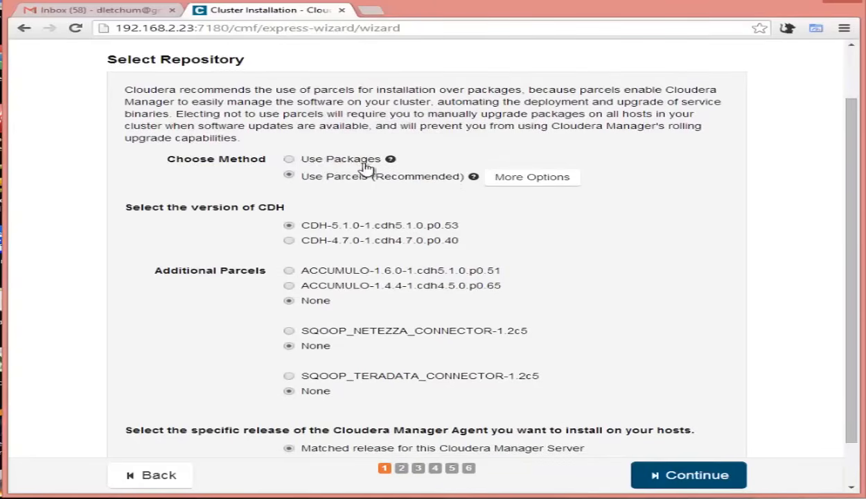
pyautogui.moveTo(388, 164)
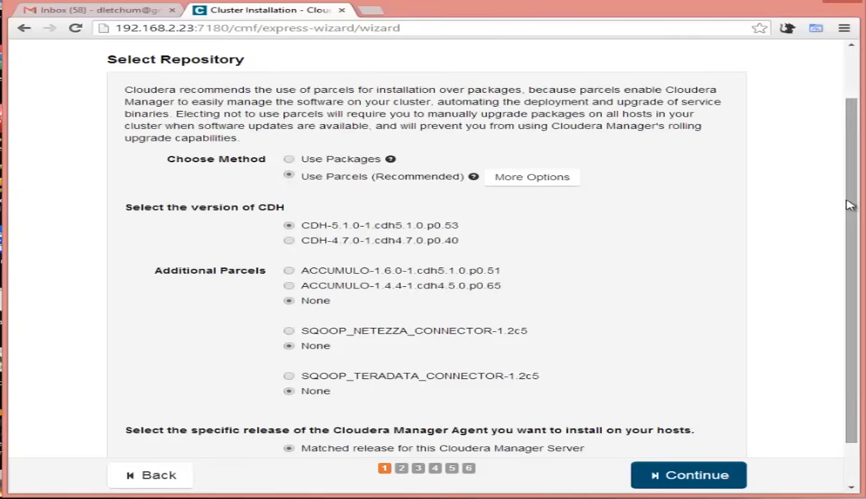
pyautogui.moveTo(835, 201); pyautogui.dragTo(854, 251)
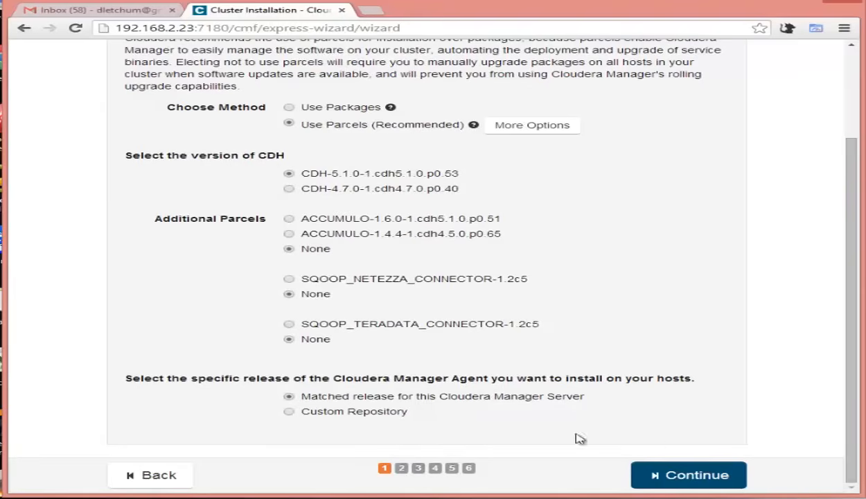
pyautogui.click(711, 476)
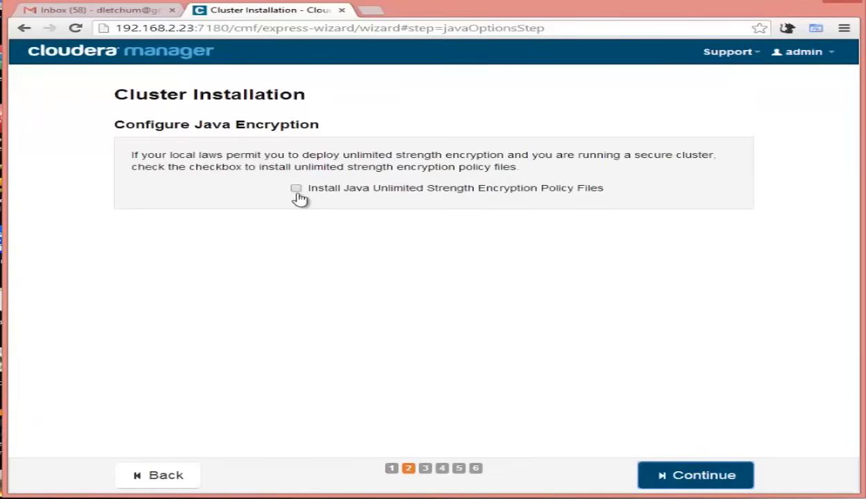
# Skip the Java encryption policy files and set SSH login to another user, hduser.
pyautogui.click(714, 477)
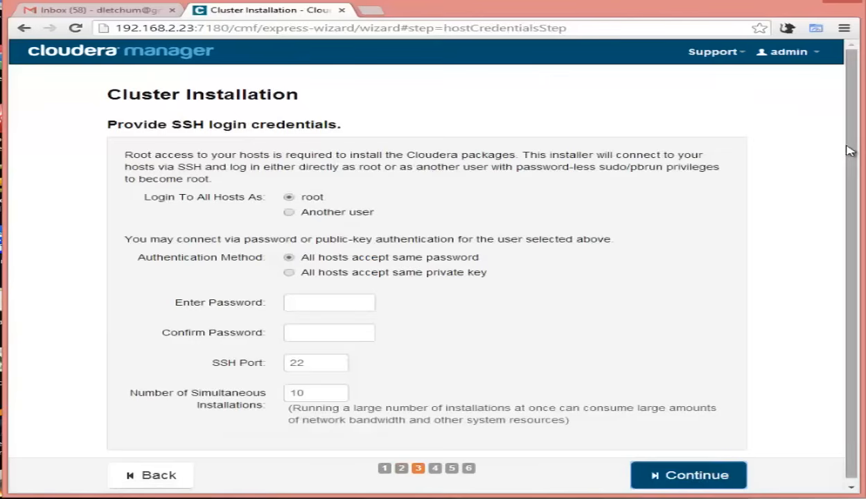
pyautogui.scroll(-1, 851, 150)
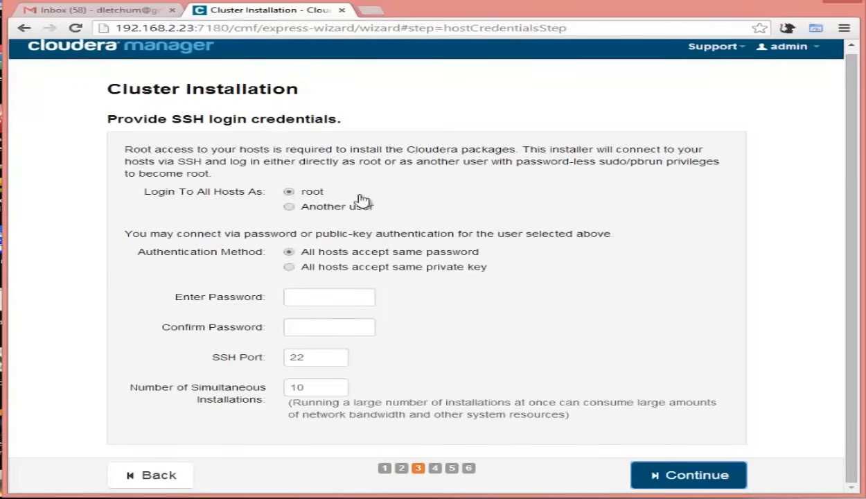
pyautogui.click(291, 207)
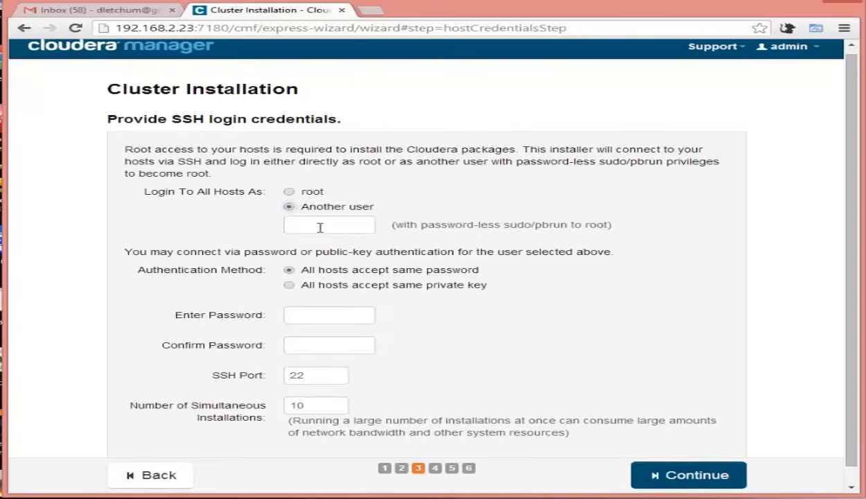
pyautogui.click(321, 230)
pyautogui.write('hduser')
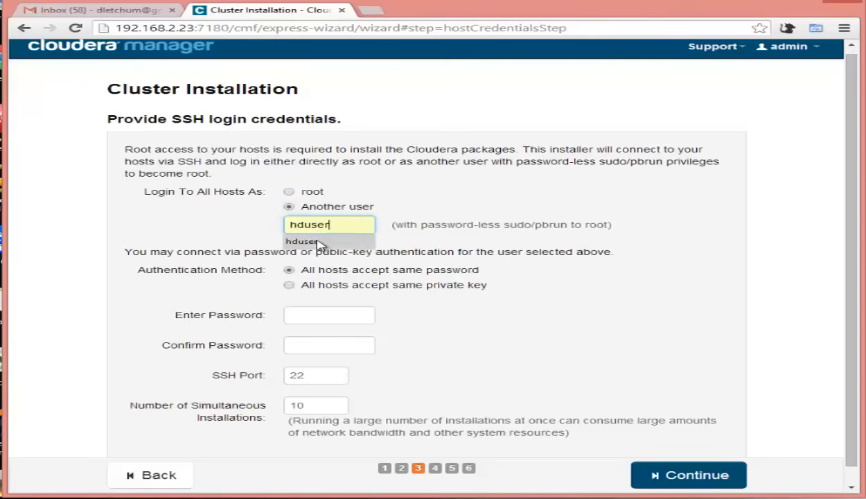
pyautogui.click(323, 240)
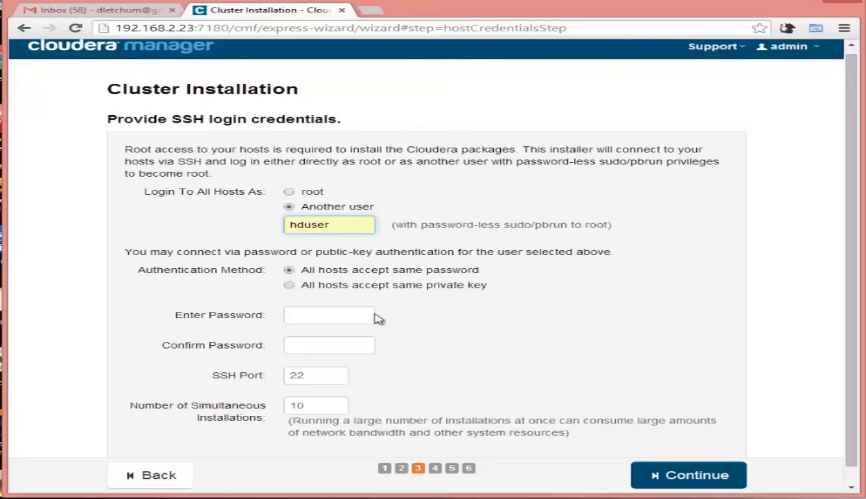
# Enter and confirm the shared SSH password, then start the cluster installation.
pyautogui.click(354, 317)
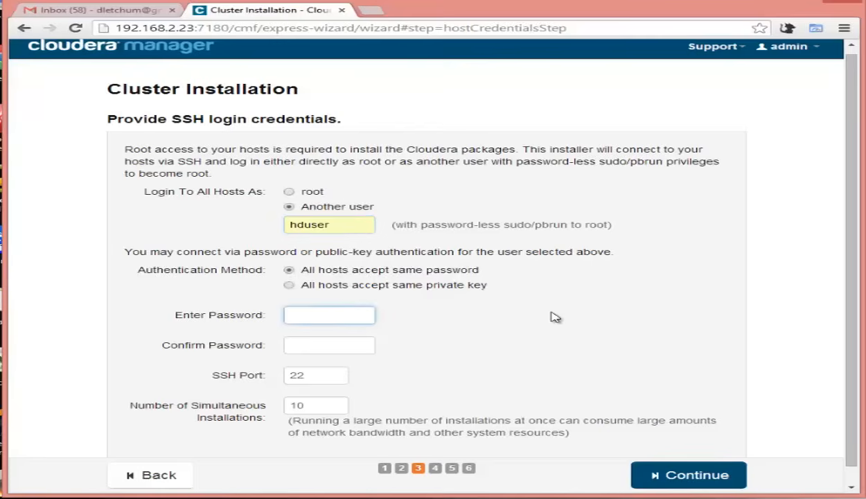
pyautogui.write('••••••')
pyautogui.click(312, 343)
pyautogui.write('••••••')
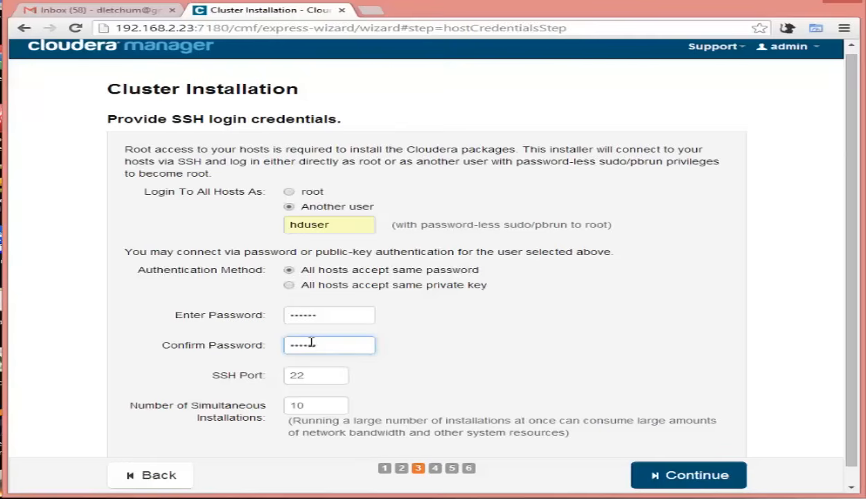
pyautogui.click(708, 478)
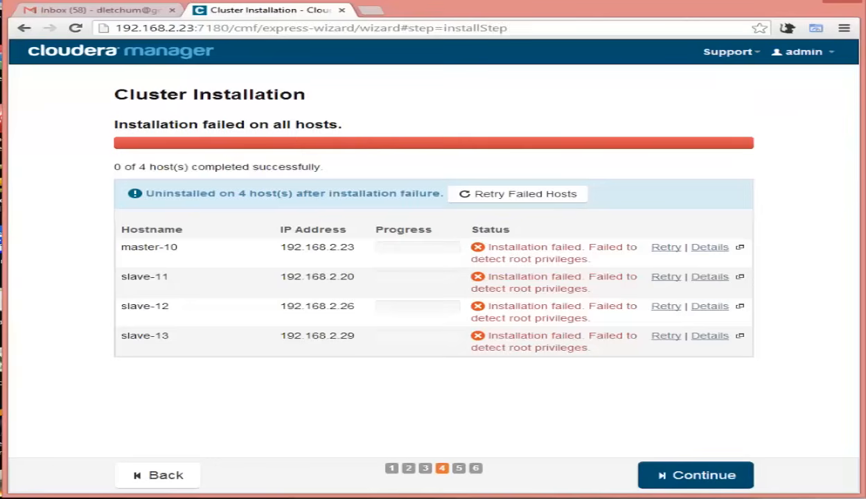
# After the install fails on all four hosts, bring the SuperPuTTY terminal sessions forward.
pyautogui.moveTo(529, 498)
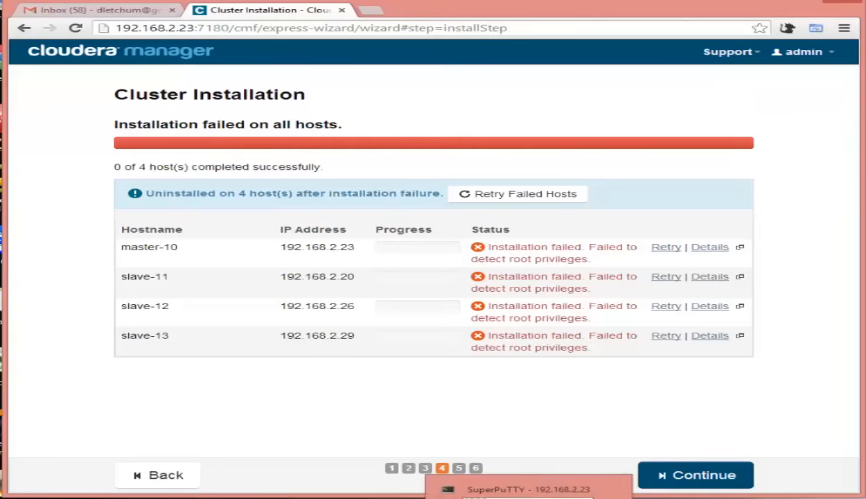
pyautogui.click(529, 498)
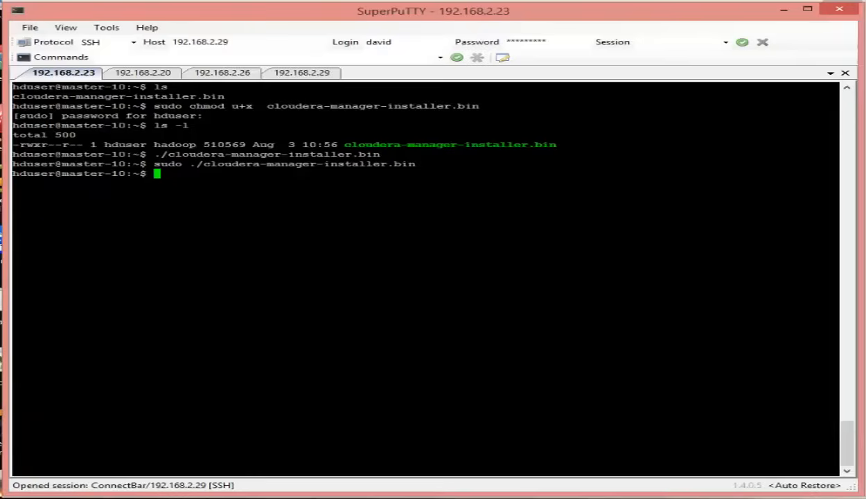
# Open the sudoers file with sudo visudo in the 192.168.2.23 master session.
pyautogui.click(136, 57)
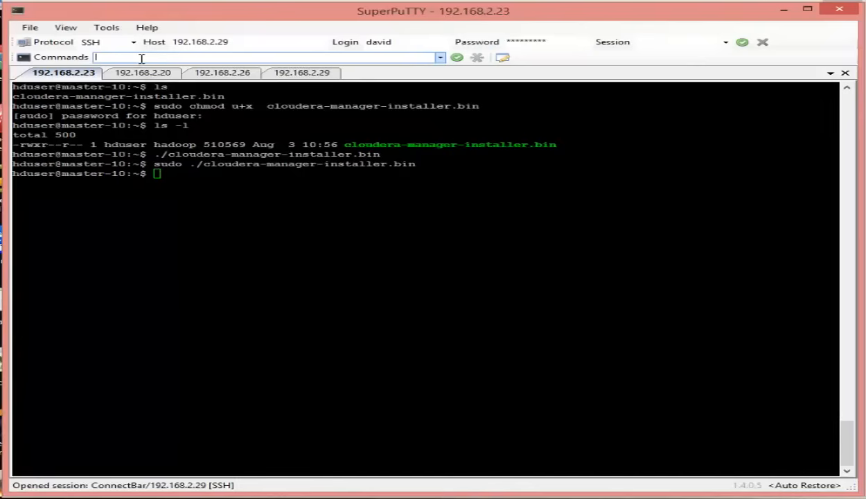
pyautogui.write('sudo visudo')
pyautogui.press('Return')
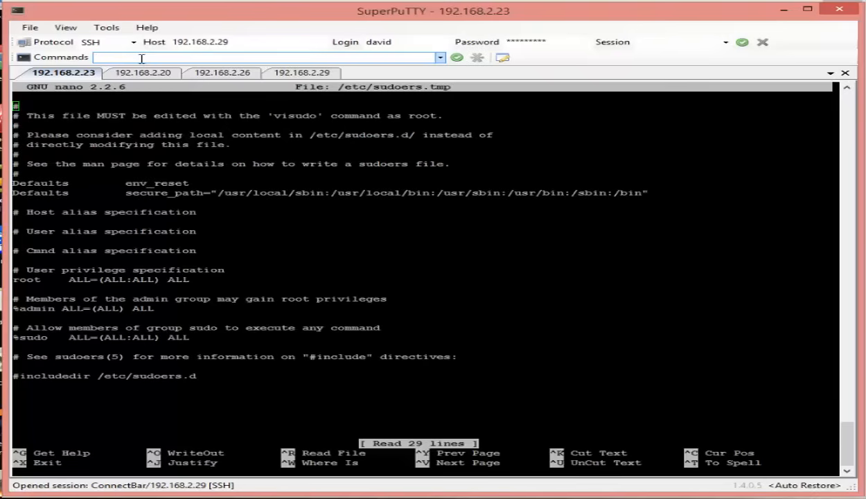
pyautogui.write('cd /etc')
pyautogui.press('Up')
# Add 'hduser ALL=(ALL:ALL) NOPASSWD: ALL' below #includedir and save the sudoers file.
pyautogui.click(55, 116)
pyautogui.press('Down')
pyautogui.press('Down')
pyautogui.press('Down')
pyautogui.press('Down')
pyautogui.press('Down')
pyautogui.press('Down')
pyautogui.press('Down')
pyautogui.press('Down')
pyautogui.press('Down')
pyautogui.press('Down')
pyautogui.press('Down')
pyautogui.press('Down')
pyautogui.press('Down')
pyautogui.press('Down')
pyautogui.press('Down')
pyautogui.press('Down')
pyautogui.press('Down')
pyautogui.press('Down')
pyautogui.press('Down')
pyautogui.press('Down')
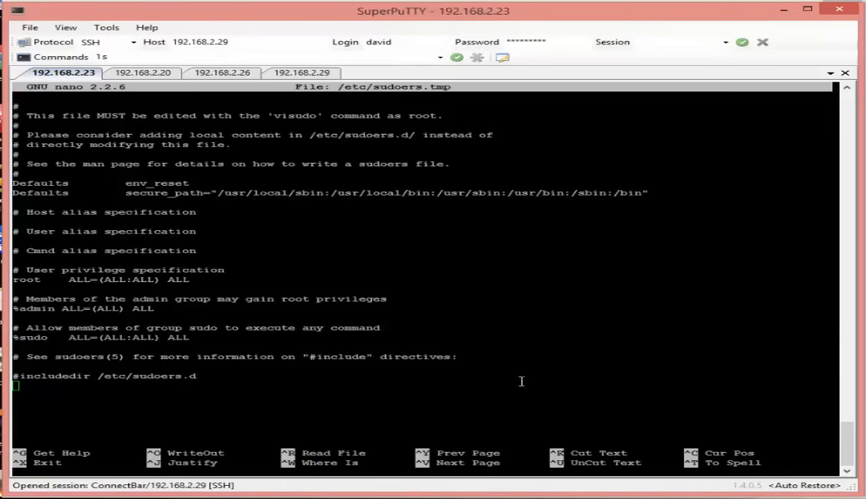
pyautogui.click(152, 393)
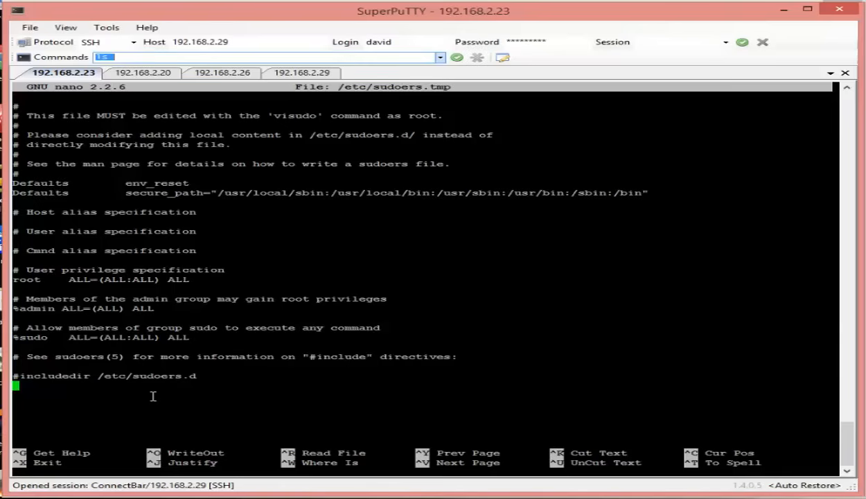
pyautogui.write('hduser')
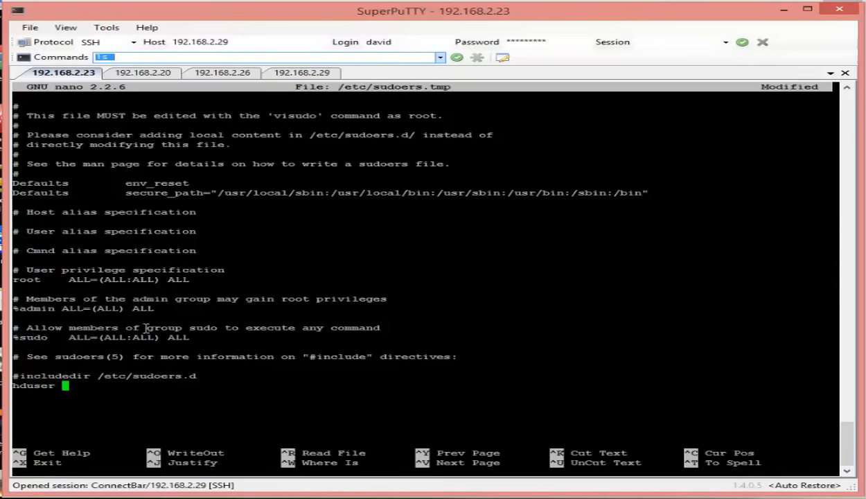
pyautogui.rightClick(99, 392)
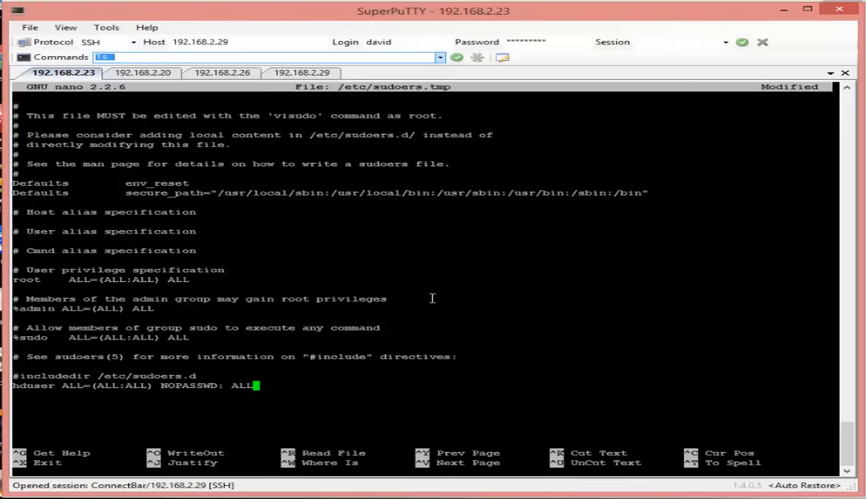
pyautogui.hotkey('ctrl', 'x')
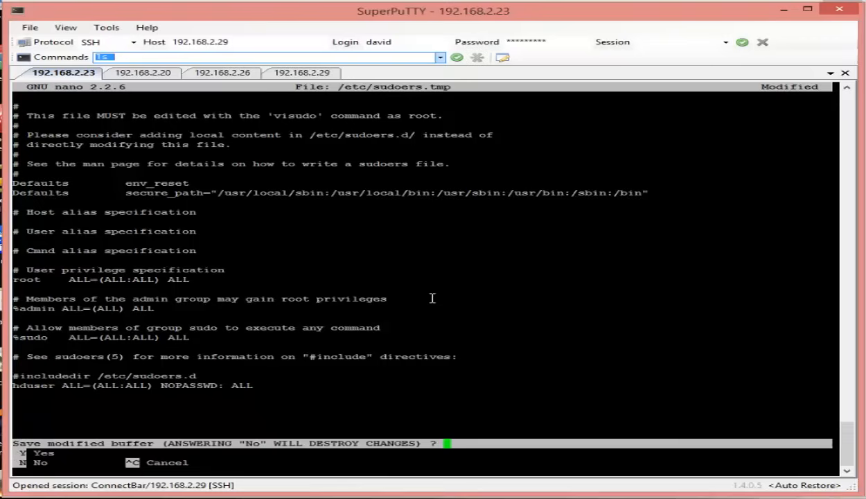
pyautogui.press('y')
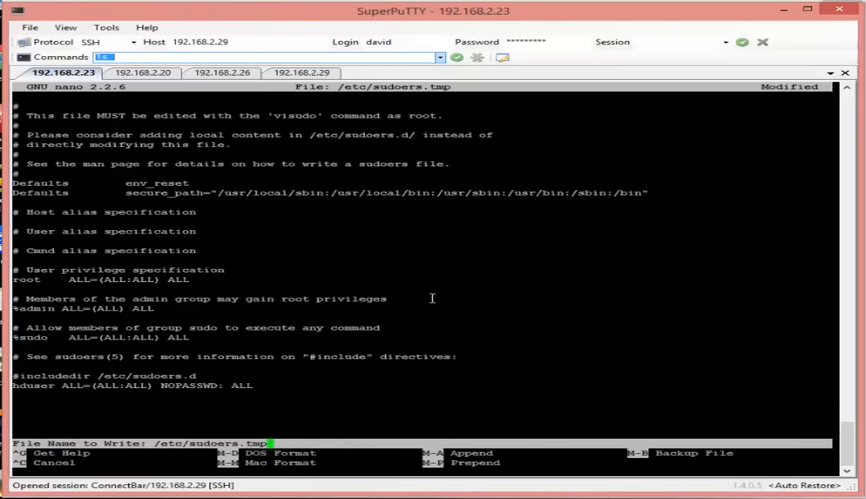
pyautogui.press('Return')
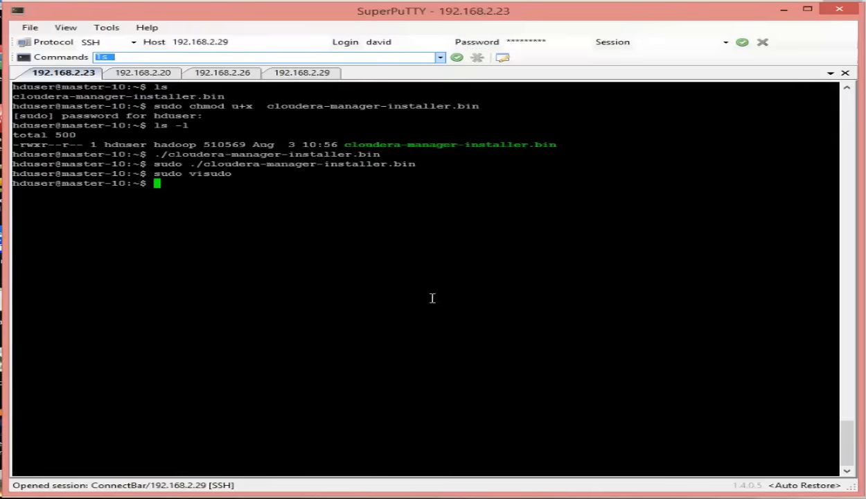
# On slave-11 (192.168.2.20), add the hduser NOPASSWD: ALL rule to sudoers and save.
pyautogui.click(147, 73)
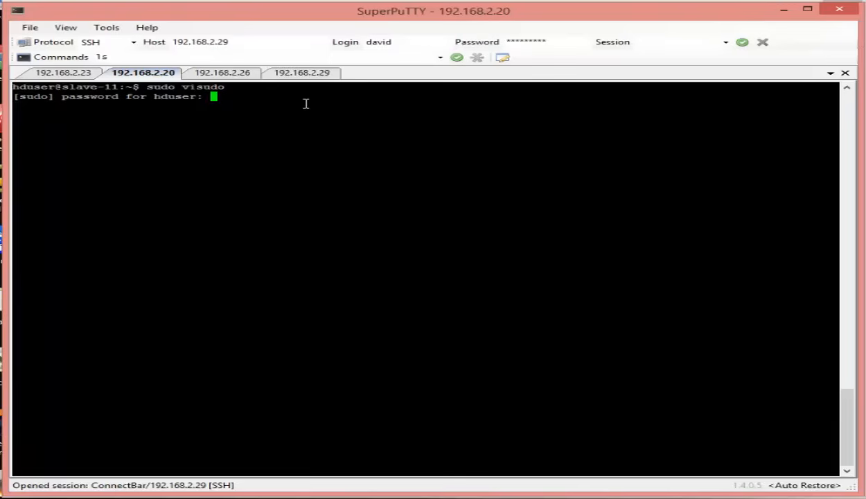
pyautogui.press('Return')
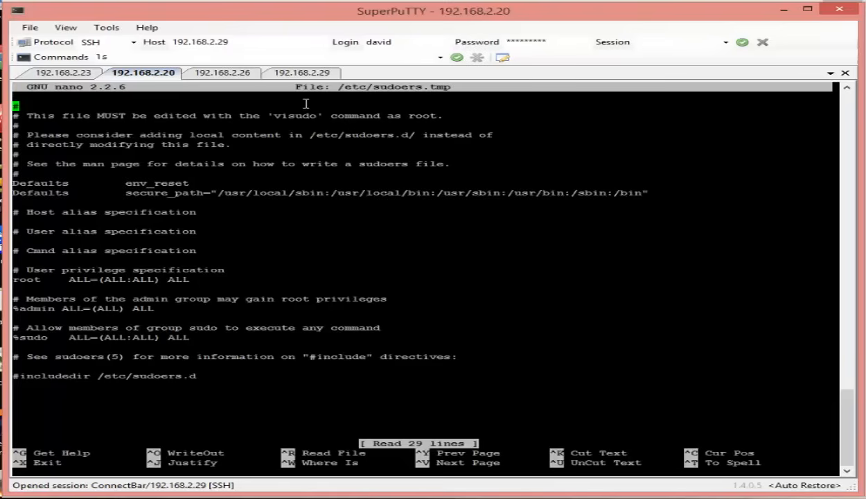
pyautogui.press('Down')
pyautogui.press('Down')
pyautogui.press('Down')
pyautogui.press('Down')
pyautogui.press('Down')
pyautogui.press('Down')
pyautogui.press('Down')
pyautogui.press('Down')
pyautogui.press('Down')
pyautogui.press('Down')
pyautogui.press('Down')
pyautogui.press('Down')
pyautogui.press('Down')
pyautogui.press('Down')
pyautogui.press('Down')
pyautogui.press('Down')
pyautogui.press('Down')
pyautogui.press('Down')
pyautogui.press('Down')
pyautogui.press('Down')
pyautogui.press('Down')
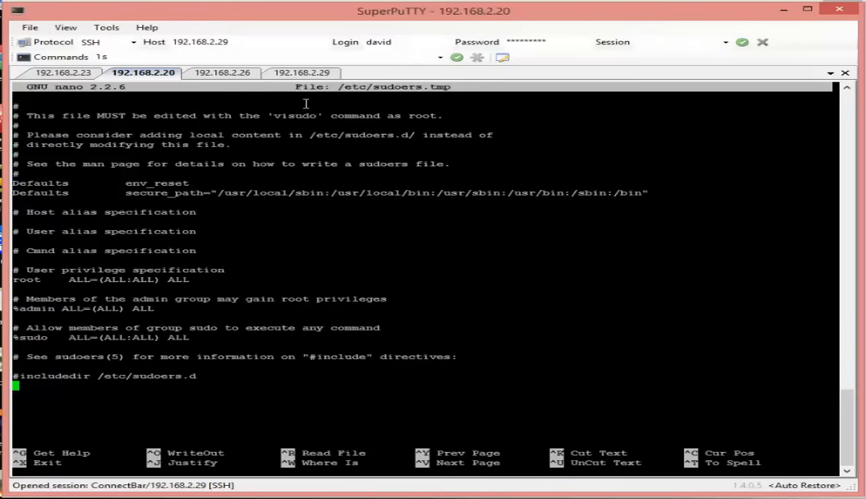
pyautogui.write('hduser')
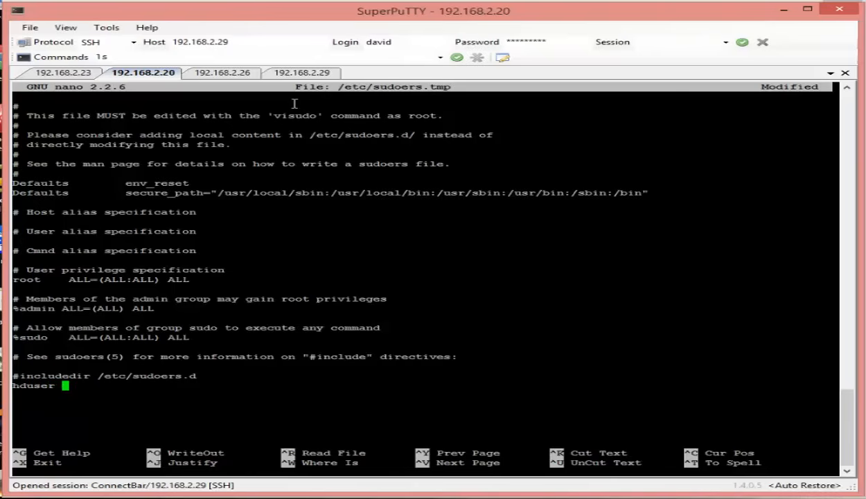
pyautogui.rightClick(238, 385)
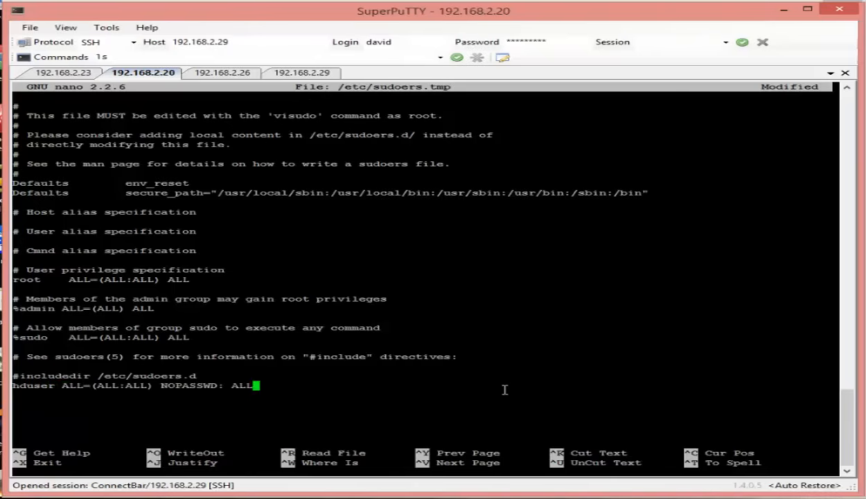
pyautogui.hotkey('ctrl', 'x')
pyautogui.press('y')
pyautogui.press('Return')
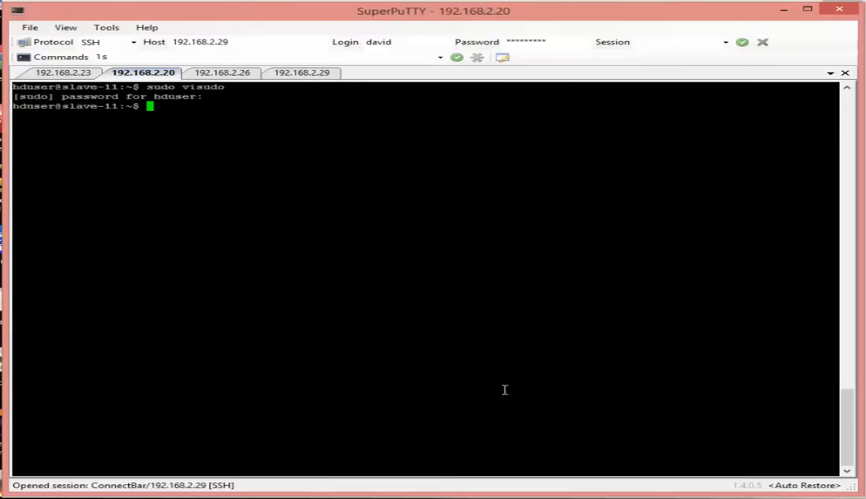
# On slave-12 (192.168.2.26), add the hduser NOPASSWD: ALL rule below #includedir and save.
pyautogui.click(223, 72)
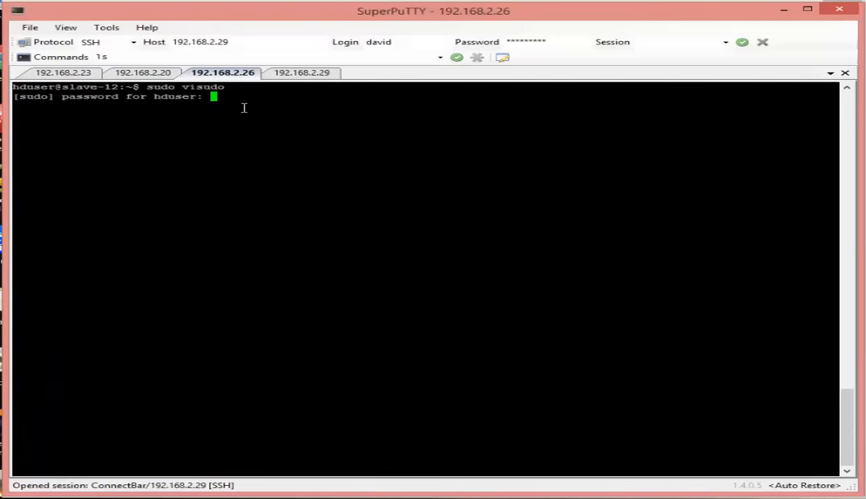
pyautogui.press('Return')
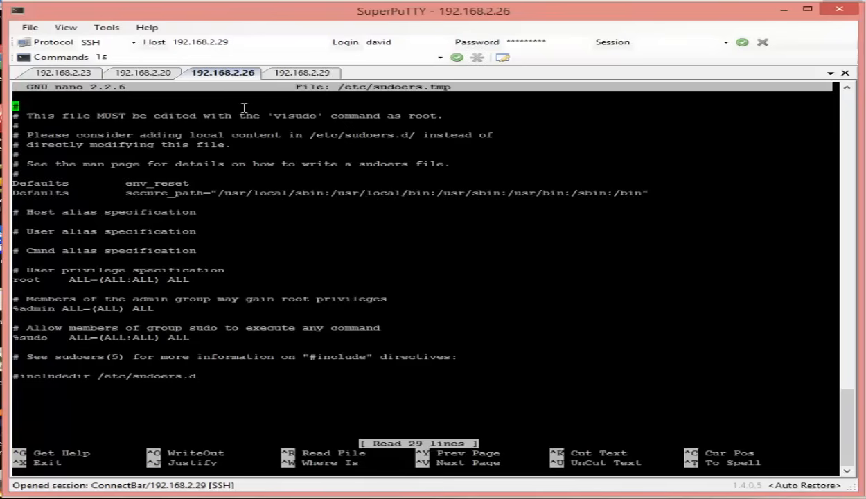
pyautogui.press('Down')
pyautogui.press('Down')
pyautogui.press('Down')
pyautogui.press('Down')
pyautogui.press('Down')
pyautogui.press('Down')
pyautogui.press('Down')
pyautogui.press('Down')
pyautogui.press('Down')
pyautogui.press('Down')
pyautogui.press('Down')
pyautogui.press('Down')
pyautogui.press('Down')
pyautogui.press('Down')
pyautogui.press('Down')
pyautogui.press('Down')
pyautogui.press('Down')
pyautogui.press('Down')
pyautogui.press('Down')
pyautogui.press('Down')
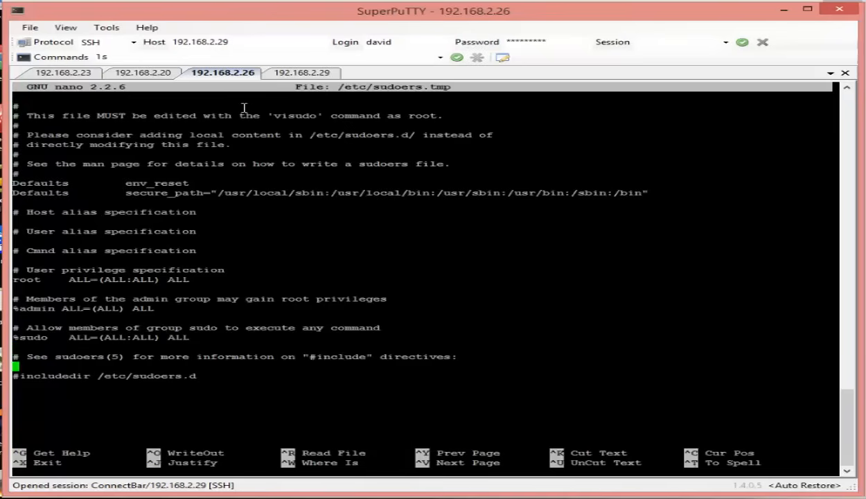
pyautogui.press('Down')
pyautogui.press('Down')
pyautogui.write('hduser')
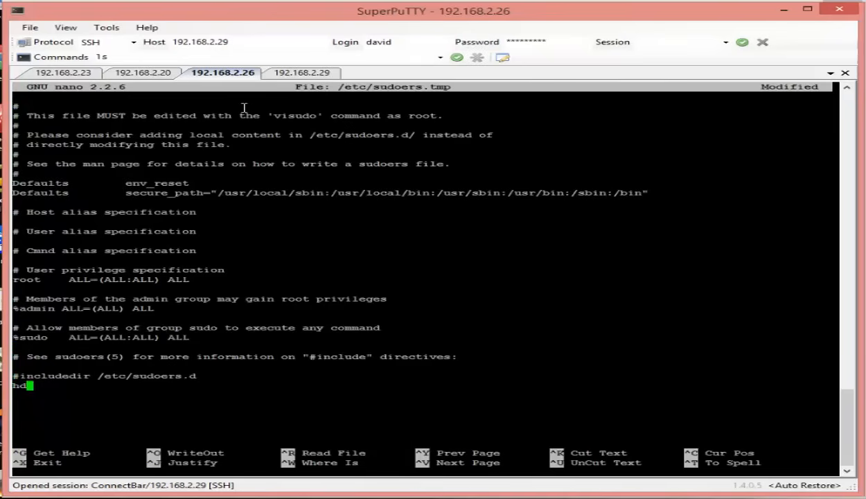
pyautogui.rightClick(244, 364)
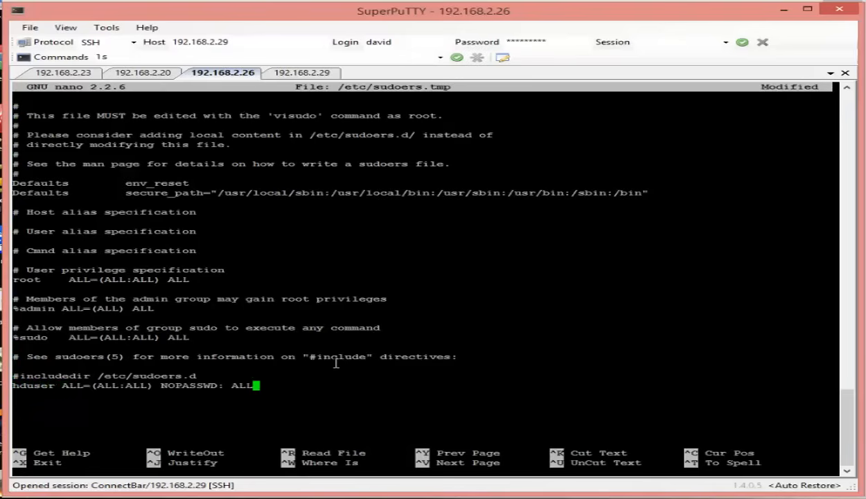
pyautogui.hotkey('ctrl', 'x')
pyautogui.press('y')
pyautogui.press('Return')
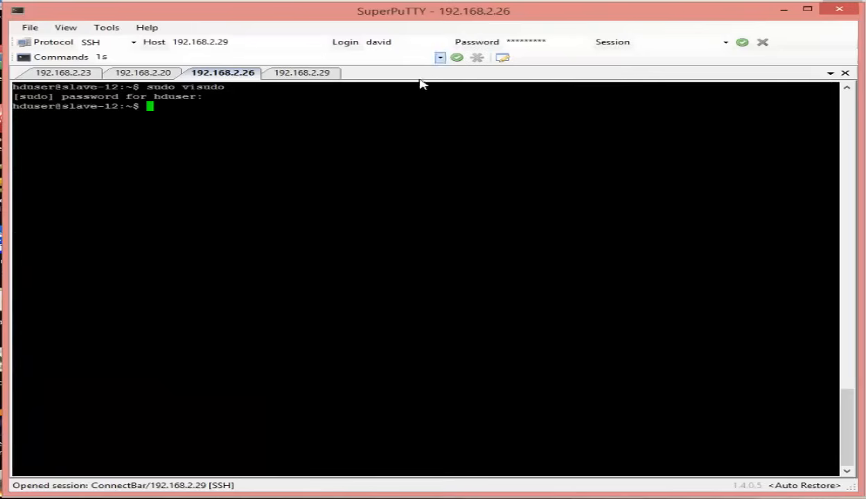
# On slave-13 (192.168.2.29), add the hduser NOPASSWD: ALL rule to sudoers and save.
pyautogui.click(325, 72)
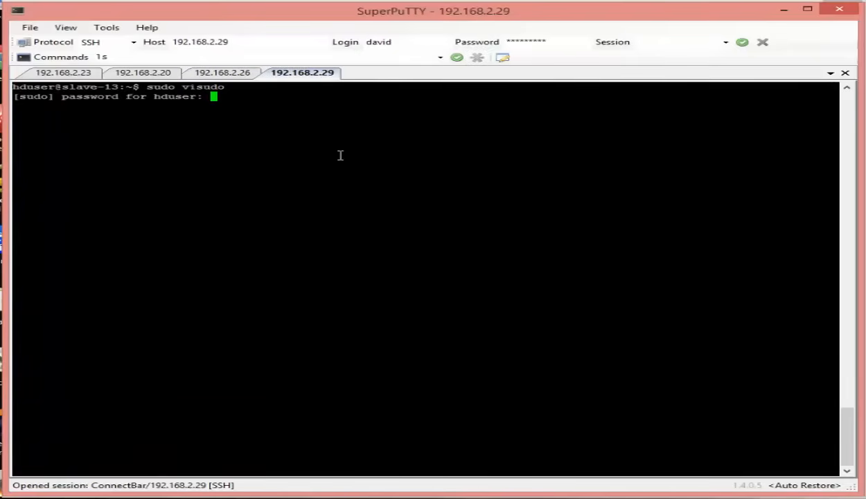
pyautogui.press('Return')
pyautogui.press('Down')
pyautogui.press('Down')
pyautogui.press('Down')
pyautogui.press('Down')
pyautogui.press('Down')
pyautogui.press('Down')
pyautogui.press('Down')
pyautogui.press('Down')
pyautogui.press('Down')
pyautogui.press('Down')
pyautogui.press('Down')
pyautogui.press('Down')
pyautogui.press('Down')
pyautogui.press('Down')
pyautogui.press('Down')
pyautogui.press('Down')
pyautogui.press('Down')
pyautogui.press('Down')
pyautogui.press('Down')
pyautogui.press('Down')
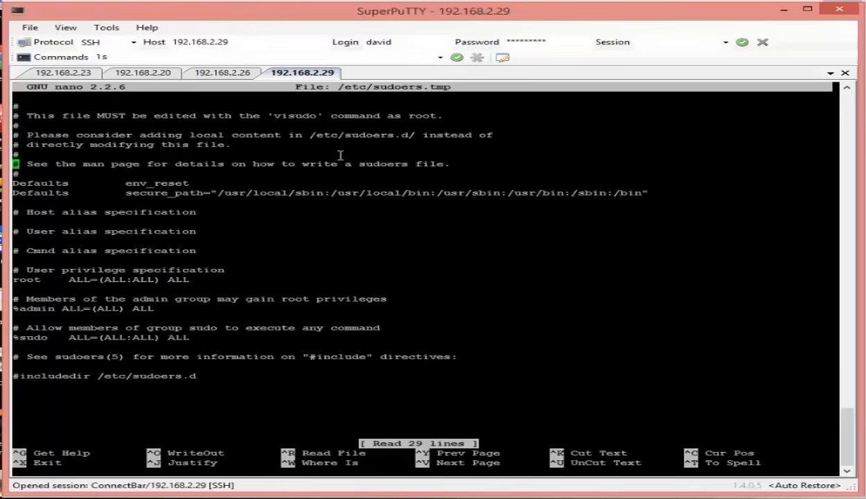
pyautogui.press('Down')
pyautogui.press('Down')
pyautogui.press('Down')
pyautogui.press('Down')
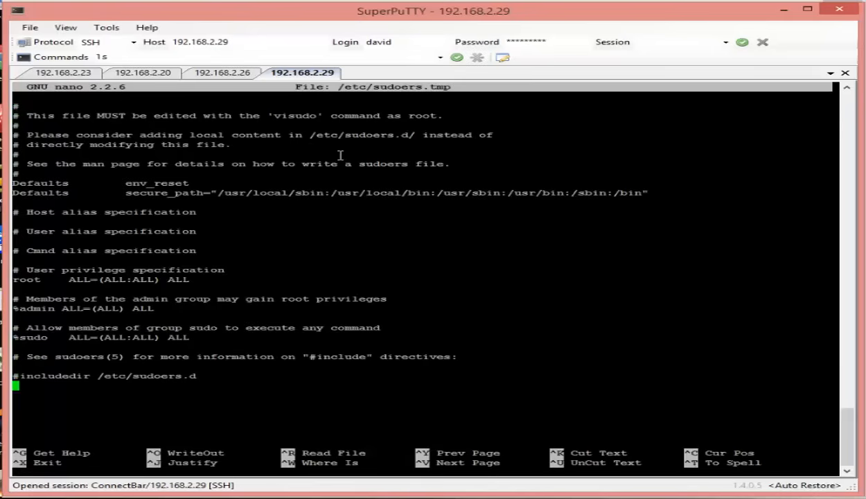
pyautogui.write('hduser')
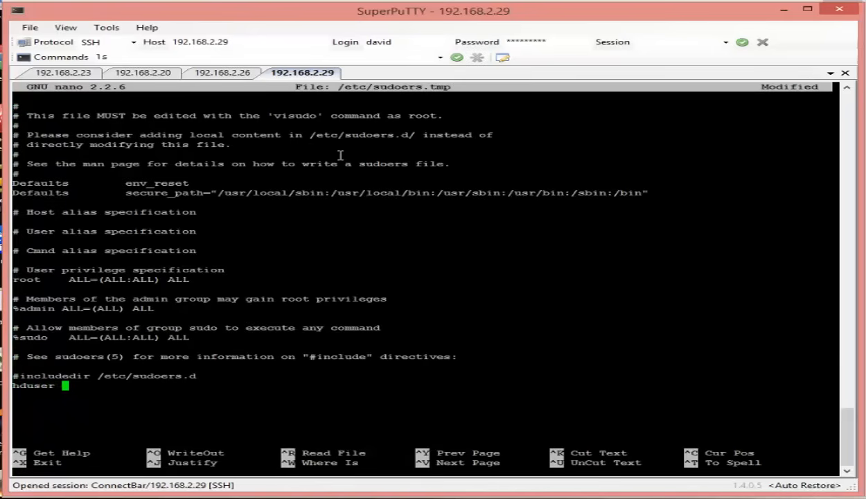
pyautogui.rightClick(158, 390)
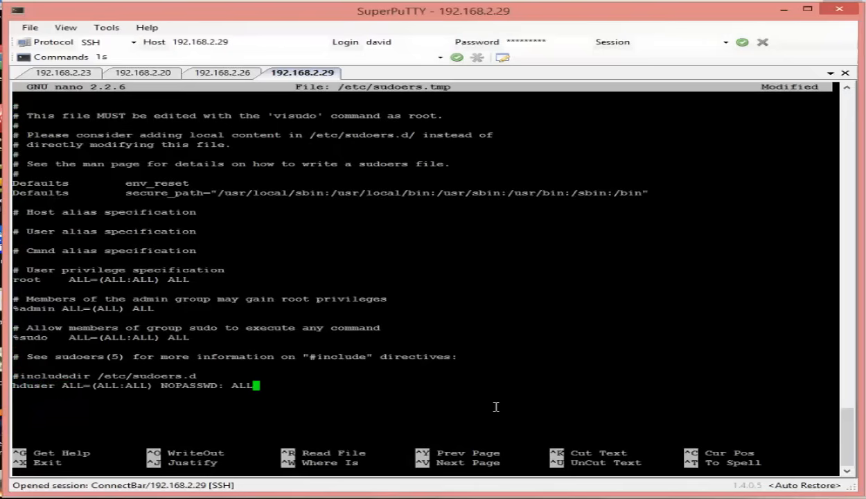
pyautogui.hotkey('ctrl', 'x')
pyautogui.press('y')
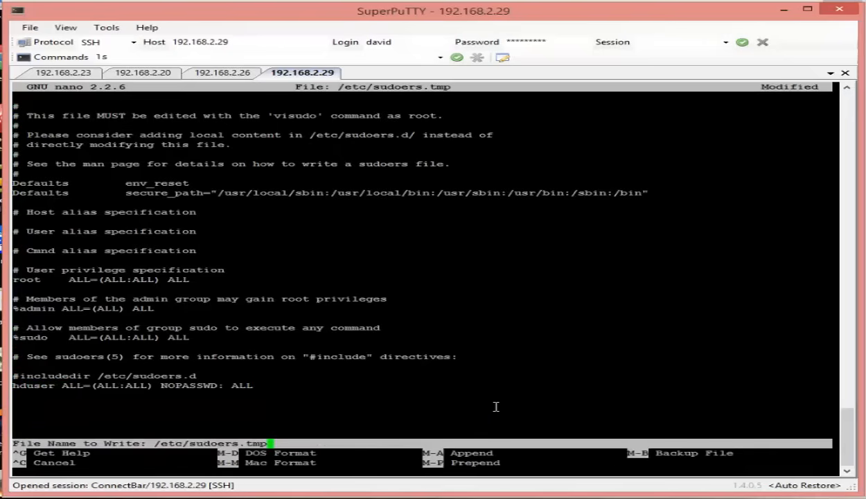
pyautogui.press('Return')
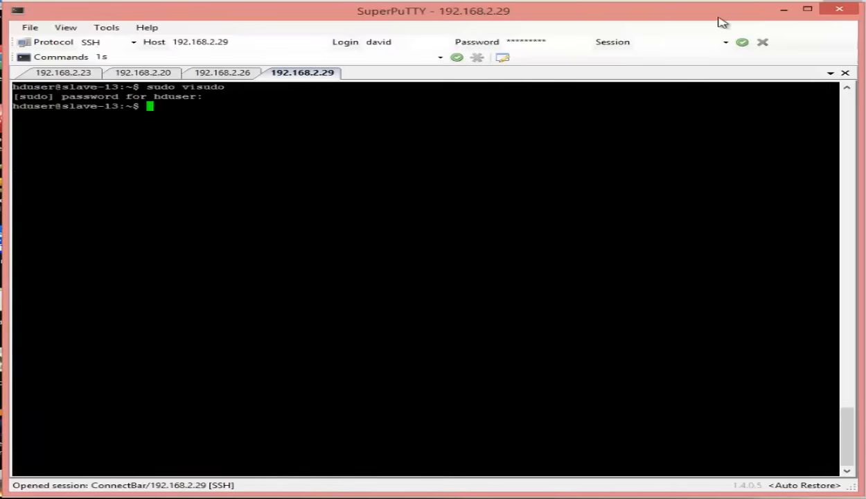
# Back in Cloudera Manager, retry the failed hosts until all 4 of 4 install successfully.
pyautogui.click(785, 11)
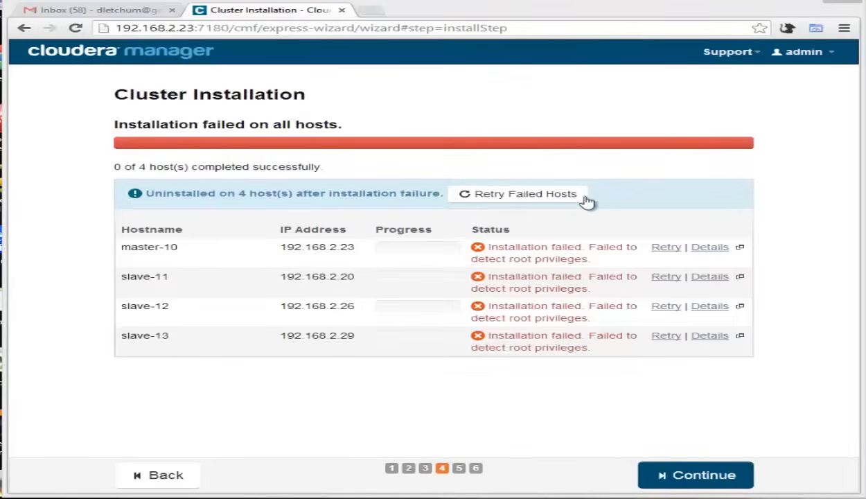
pyautogui.click(539, 195)
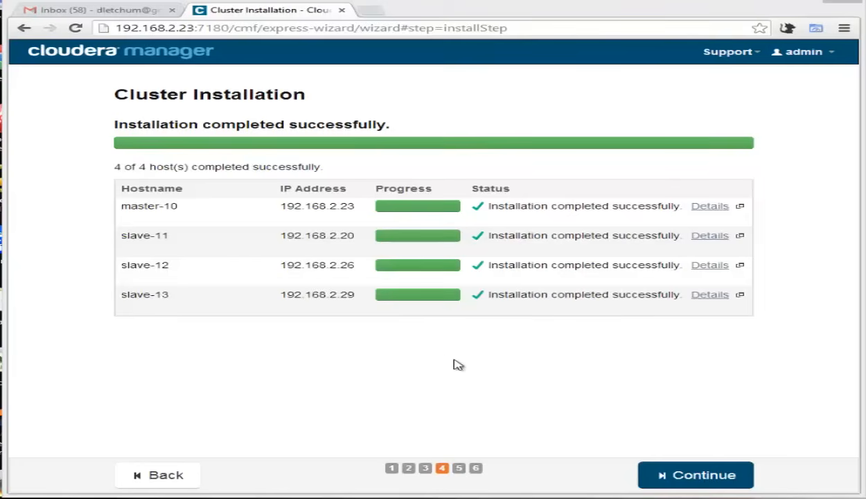
# Let the CDH 5.1.0-1.cdh5.1.0.p0.53 parcel download, distribute and activate on all hosts.
pyautogui.click(695, 477)
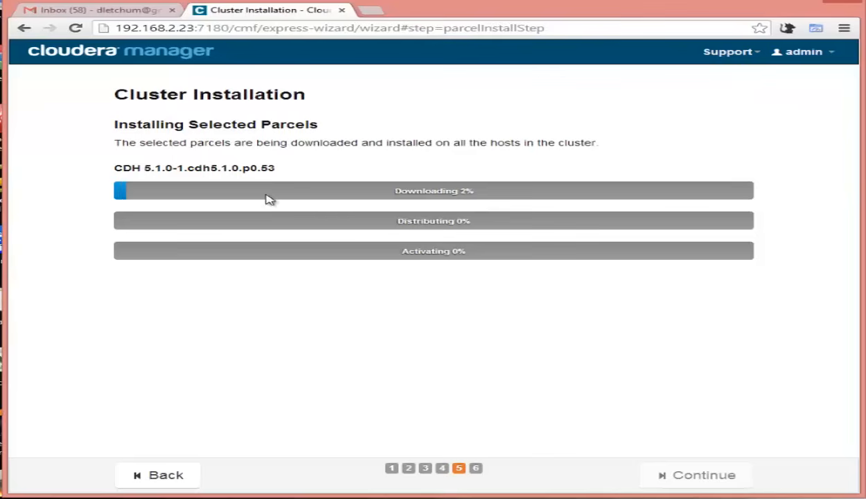
pyautogui.moveTo(748, 194)
pyautogui.moveTo(490, 192)
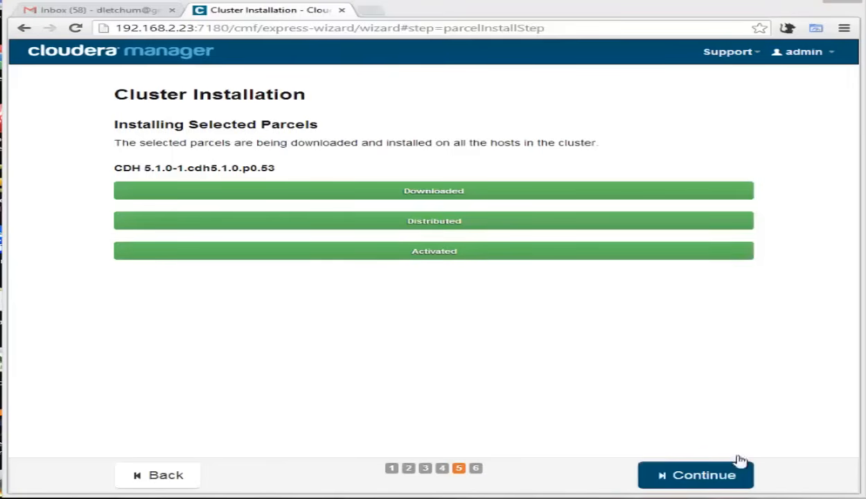
# Run the host inspector, check its Validations and Version Summary, and finish the installation wizard.
pyautogui.click(704, 477)
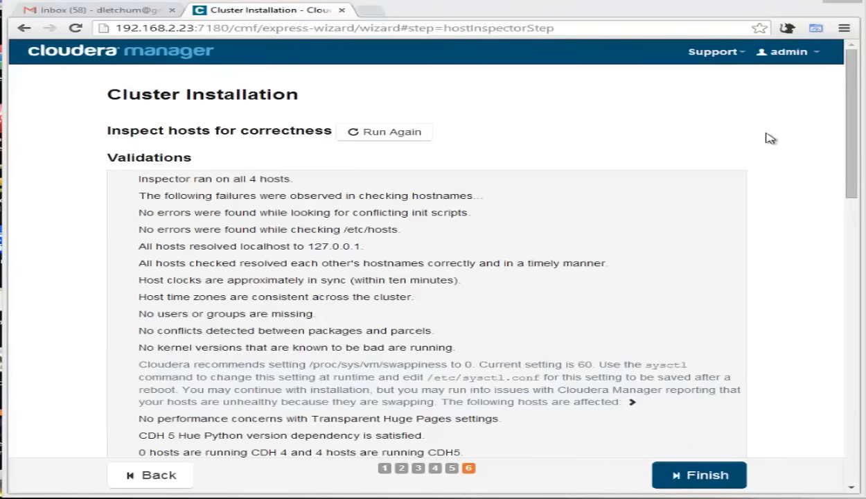
pyautogui.moveTo(851, 138); pyautogui.dragTo(851, 193)
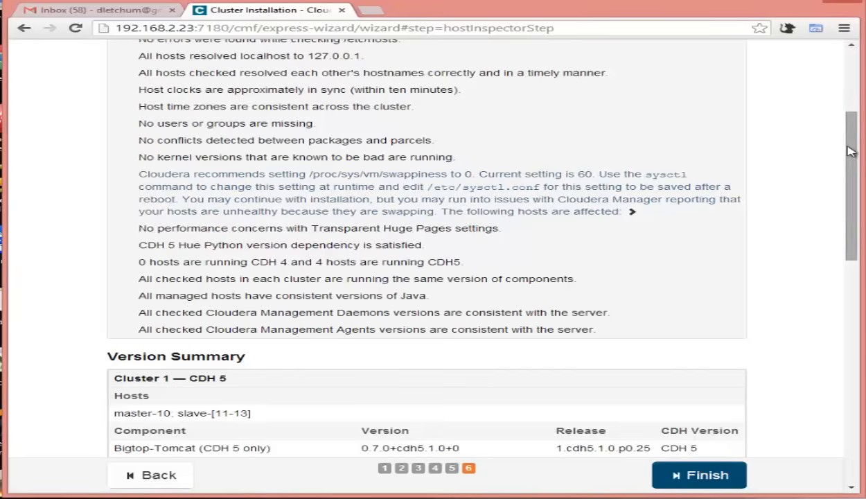
pyautogui.moveTo(851, 151); pyautogui.dragTo(817, 106)
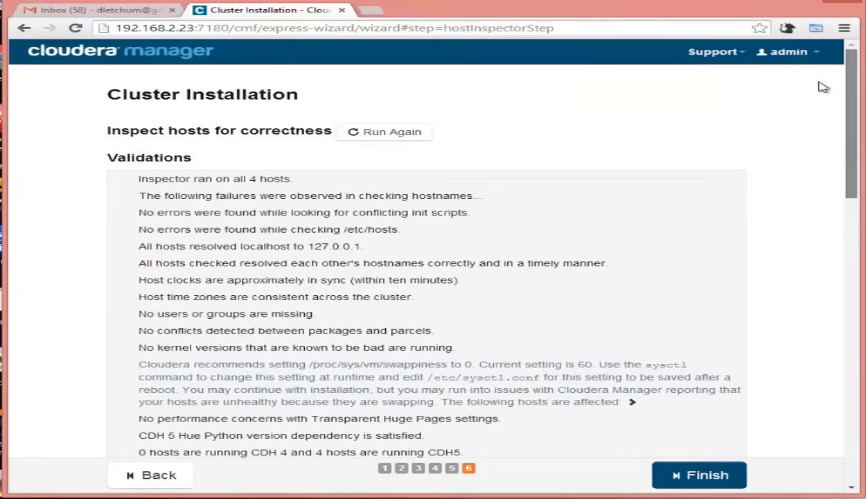
pyautogui.scroll(-4, 811, 111)
pyautogui.scroll(-10, 816, 197)
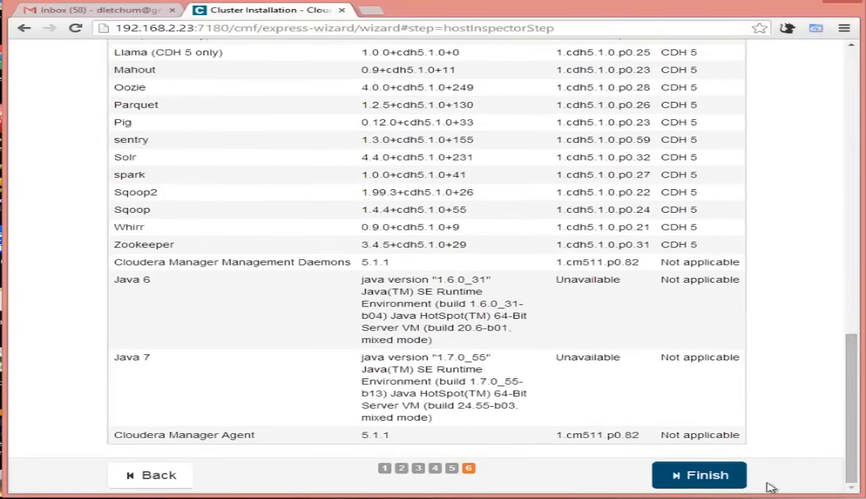
pyautogui.click(708, 478)
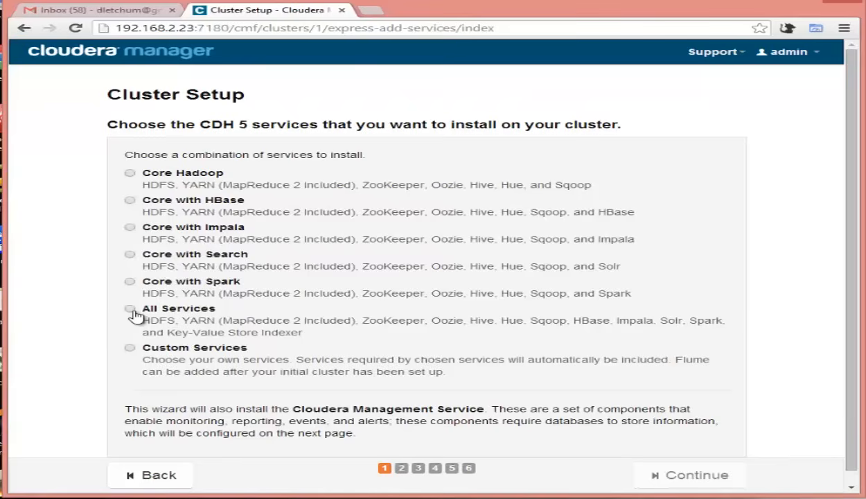
# Select Core with HBase as the CDH 5 service combination to install.
pyautogui.click(130, 174)
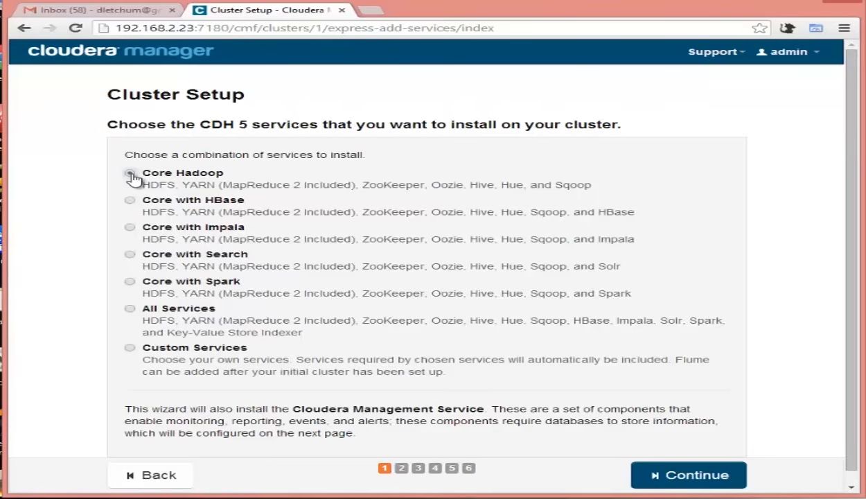
pyautogui.click(131, 174)
pyautogui.click(137, 205)
# Accept the role assignments: master-10 for master roles, slave-[11-13] for DataNodes.
pyautogui.click(717, 483)
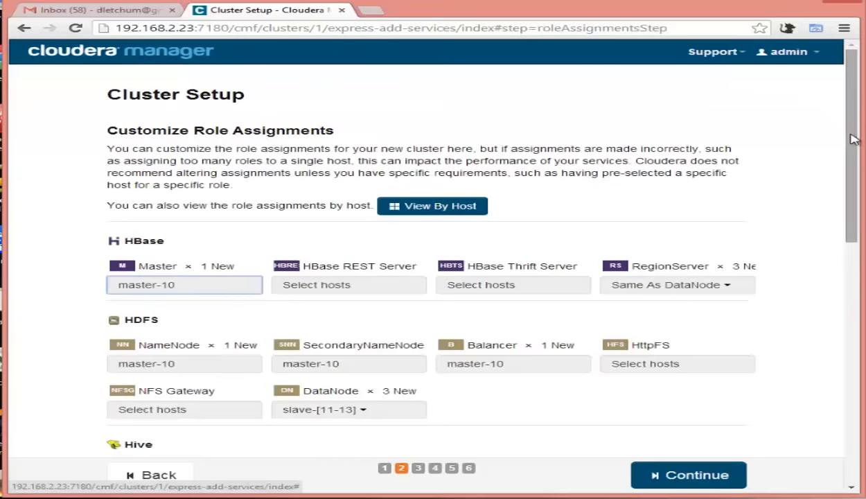
pyautogui.moveTo(854, 140); pyautogui.dragTo(854, 181)
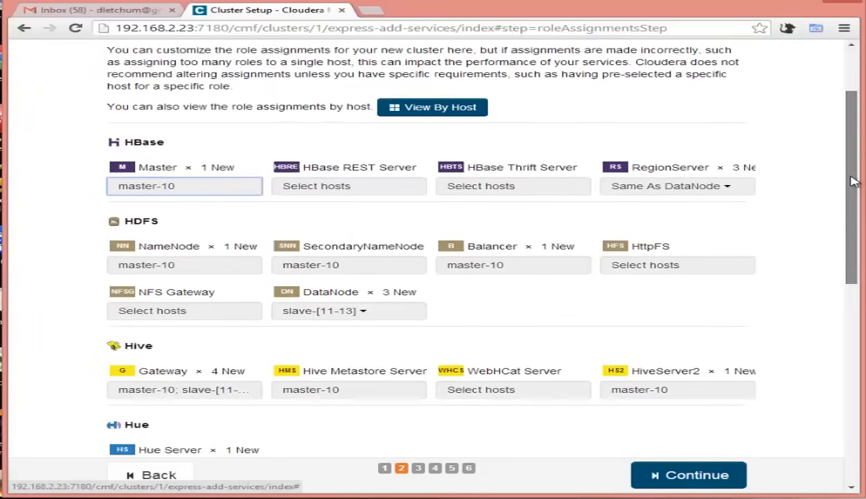
pyautogui.moveTo(854, 182); pyautogui.dragTo(854, 144)
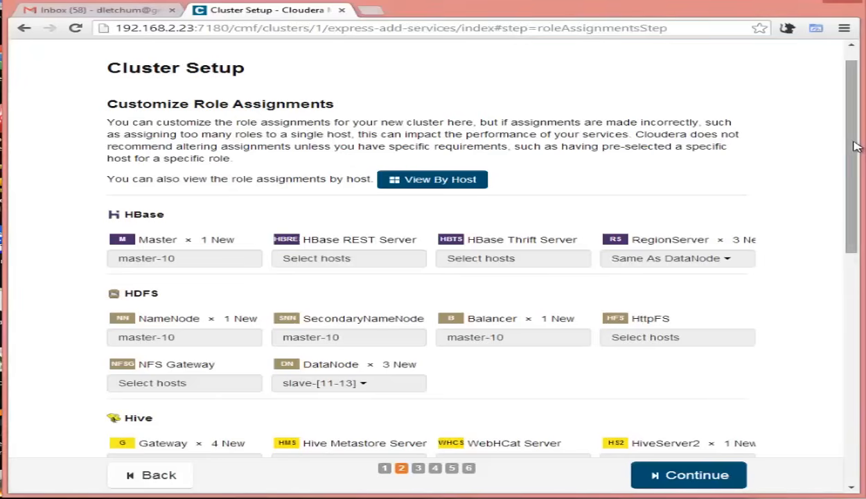
pyautogui.moveTo(857, 146); pyautogui.dragTo(802, 175)
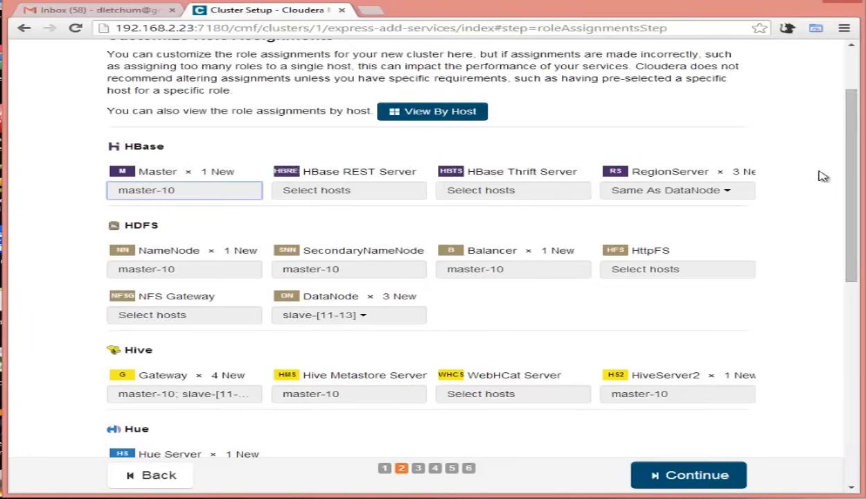
pyautogui.moveTo(849, 180); pyautogui.dragTo(852, 254)
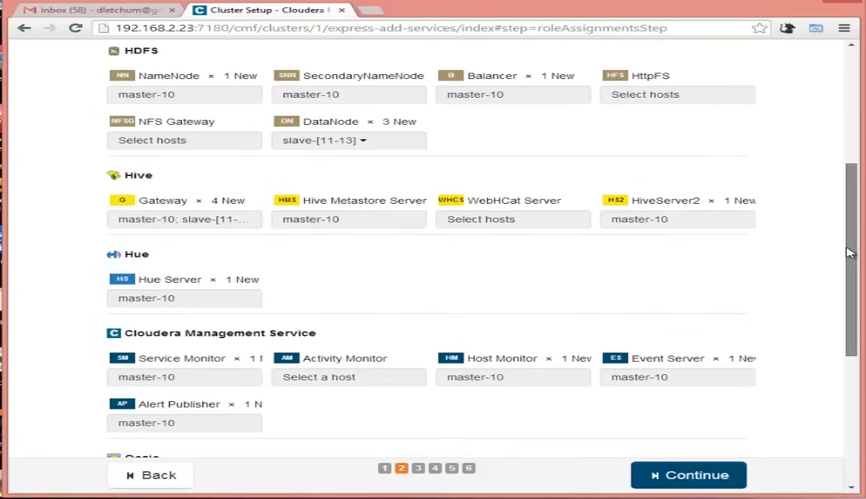
pyautogui.moveTo(851, 254); pyautogui.dragTo(855, 208)
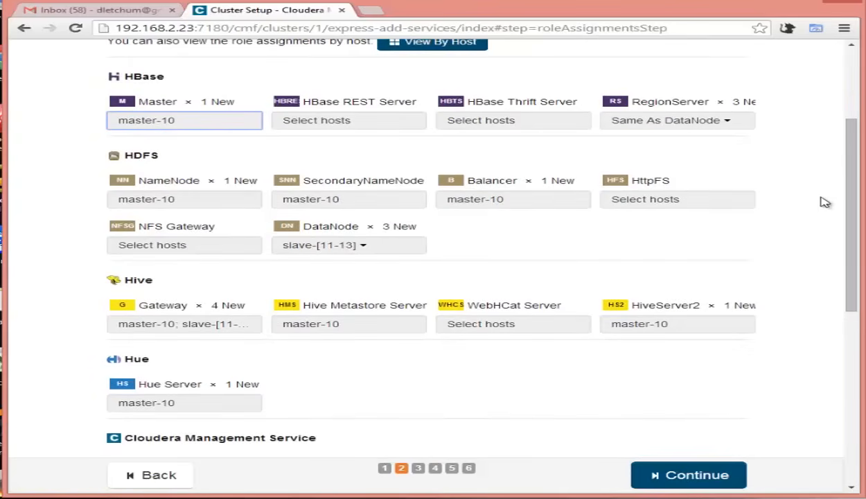
pyautogui.click(690, 478)
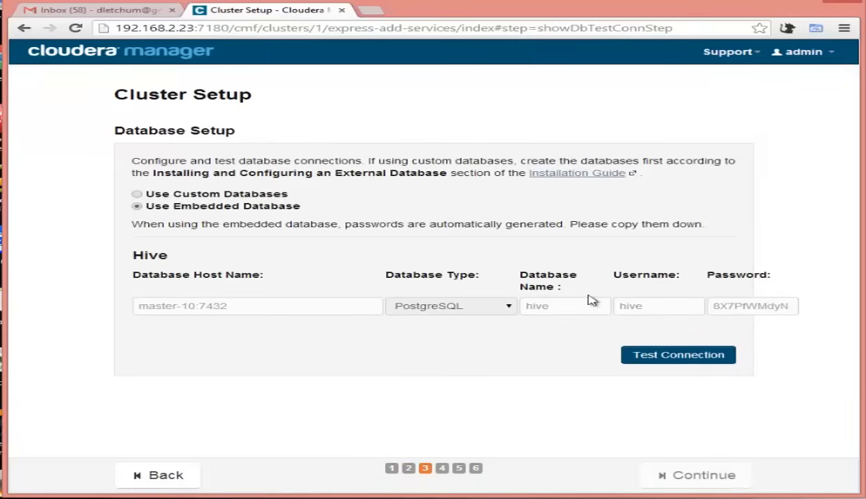
# Test the embedded PostgreSQL Hive database connection on master-10:7432, then proceed to Review Changes.
pyautogui.click(680, 355)
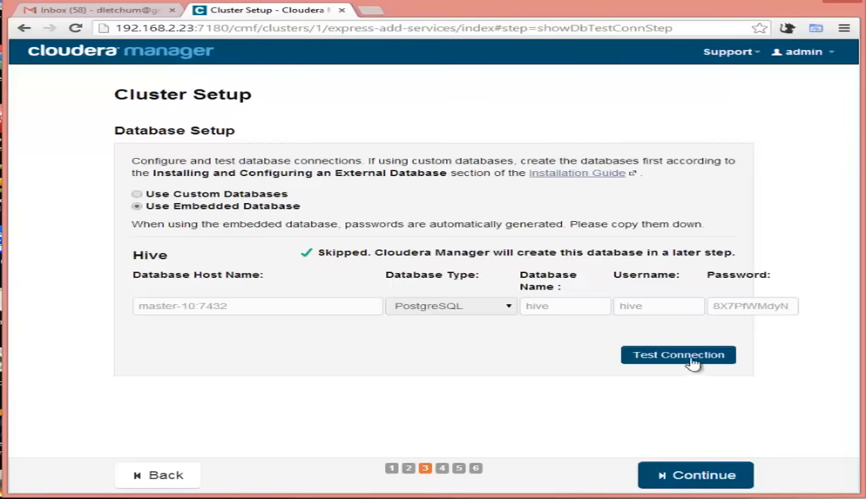
pyautogui.click(693, 478)
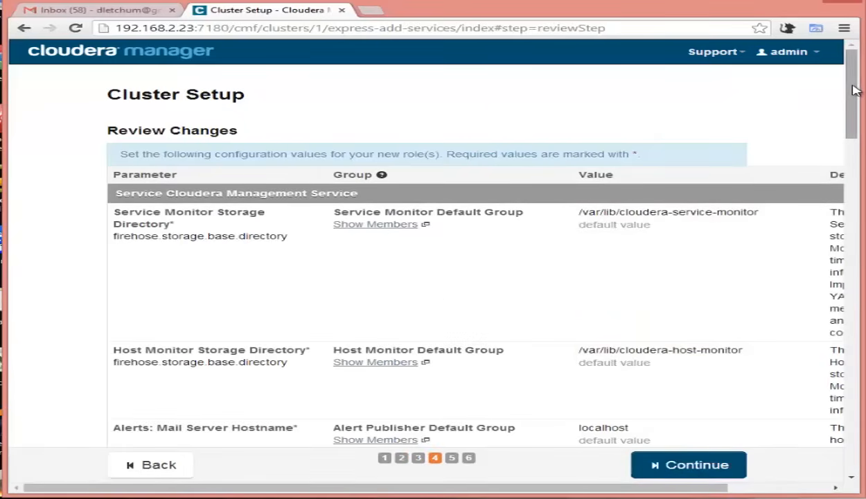
# Review the default monitor, HBase and HDFS directory values and start the First Run.
pyautogui.moveTo(857, 91); pyautogui.dragTo(840, 121)
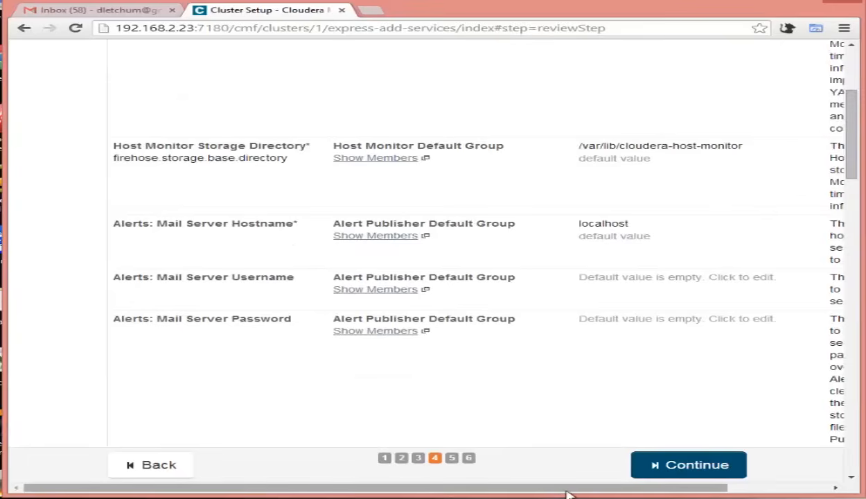
pyautogui.moveTo(567, 489); pyautogui.dragTo(740, 492)
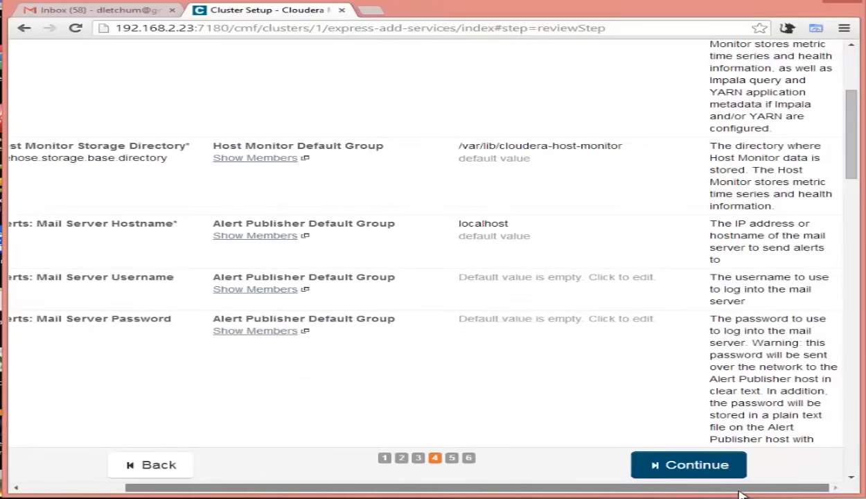
pyautogui.moveTo(667, 494); pyautogui.dragTo(548, 494)
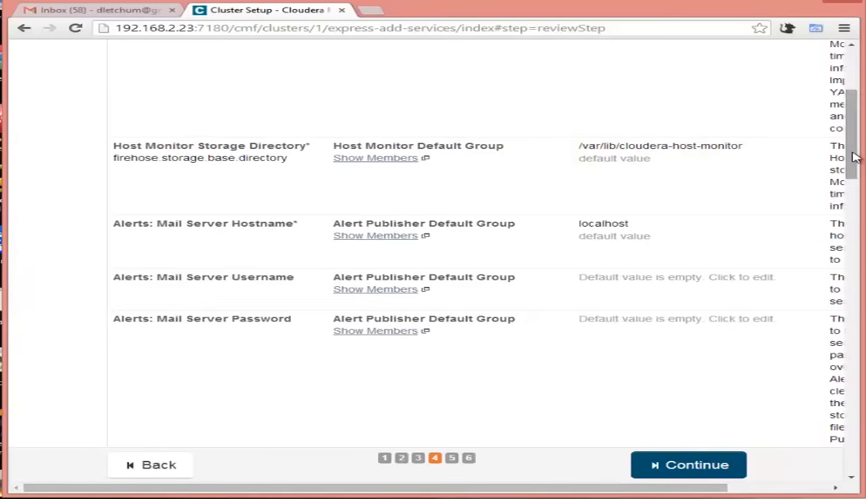
pyautogui.moveTo(856, 158); pyautogui.dragTo(852, 230)
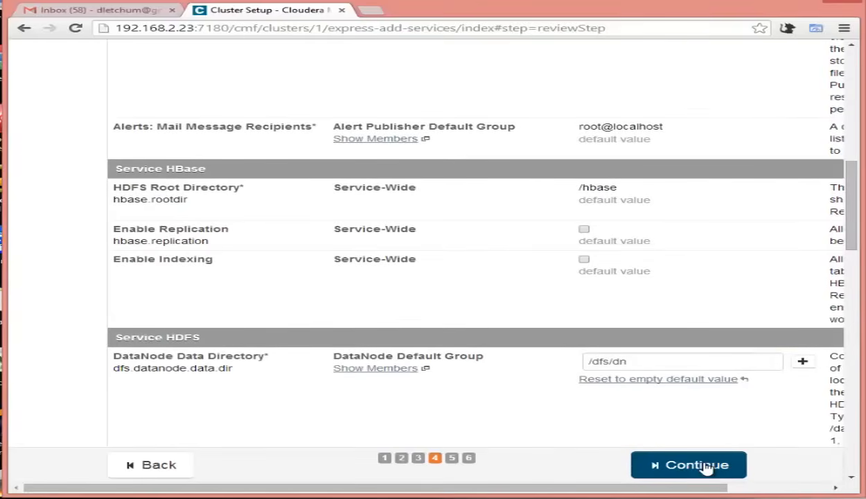
pyautogui.click(706, 466)
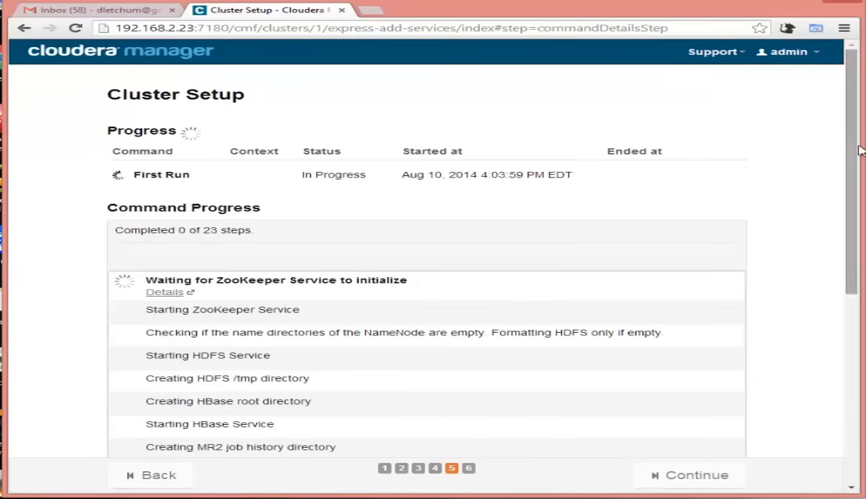
# Scroll the First Run step list as ZooKeeper, HDFS, HBase and Hive start.
pyautogui.moveTo(859, 150); pyautogui.dragTo(856, 159)
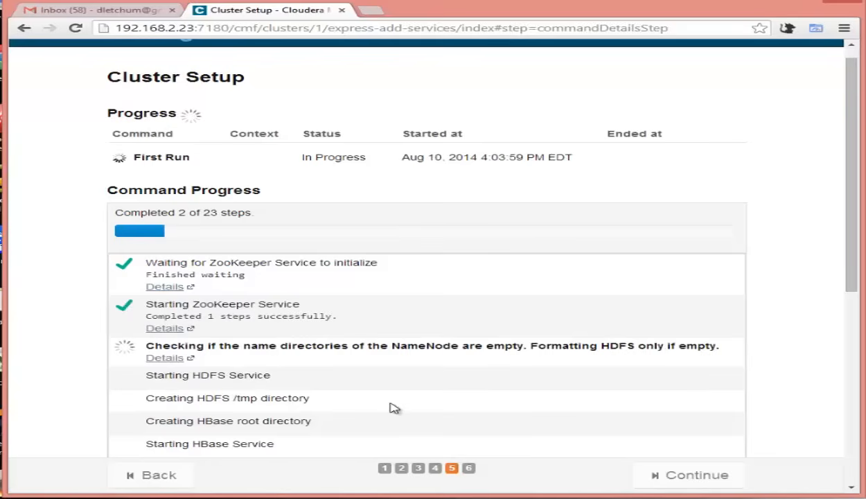
pyautogui.moveTo(854, 176); pyautogui.dragTo(846, 273)
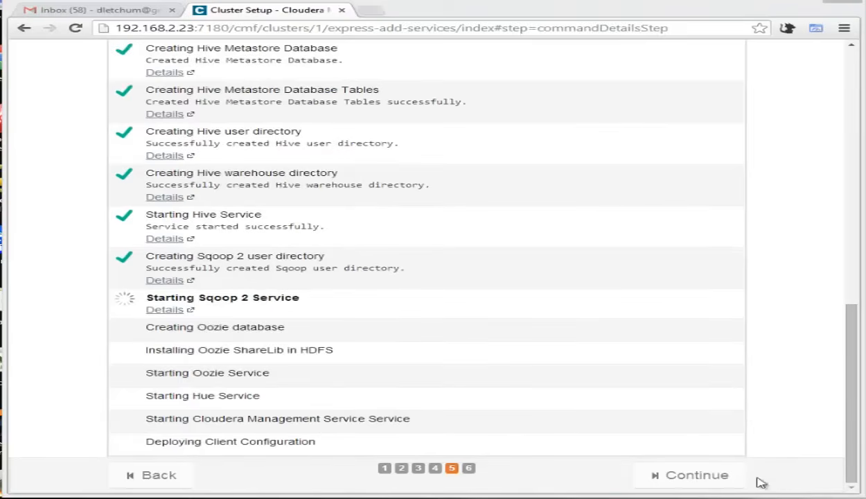
# Follow First Run through Deploying Client Configuration, then continue to the Congratulations page.
pyautogui.moveTo(850, 450)
pyautogui.mouseDown()
pyautogui.moveTo(856, 260)
pyautogui.moveTo(856, 465)
pyautogui.mouseUp()
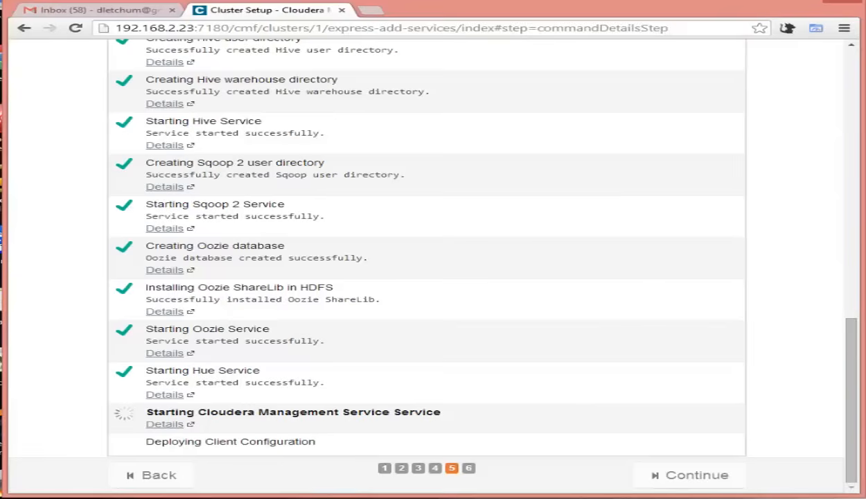
pyautogui.moveTo(853, 329); pyautogui.dragTo(853, 362)
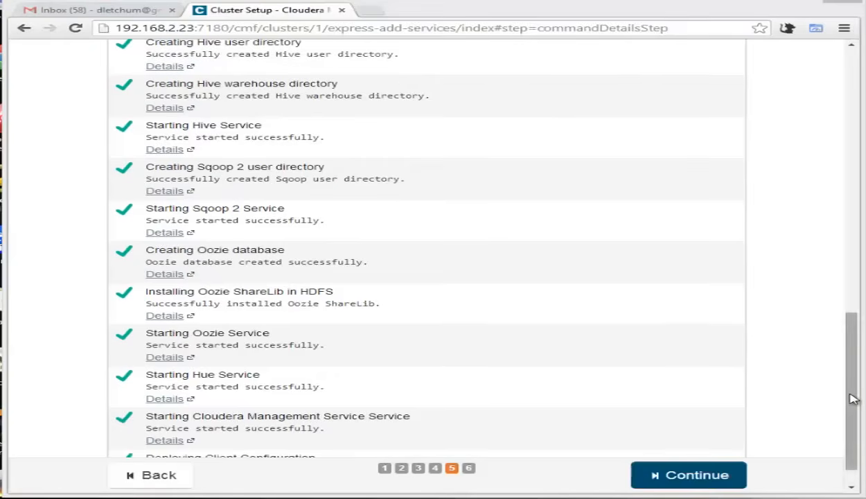
pyautogui.moveTo(851, 397); pyautogui.dragTo(856, 430)
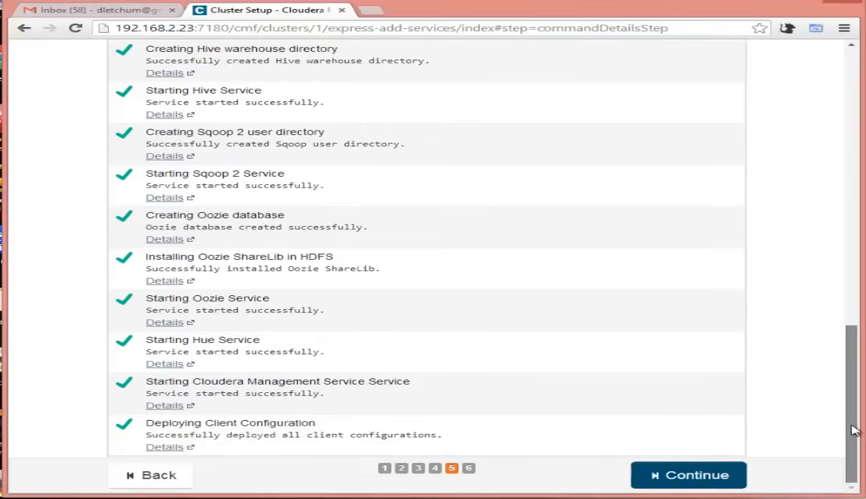
pyautogui.click(705, 477)
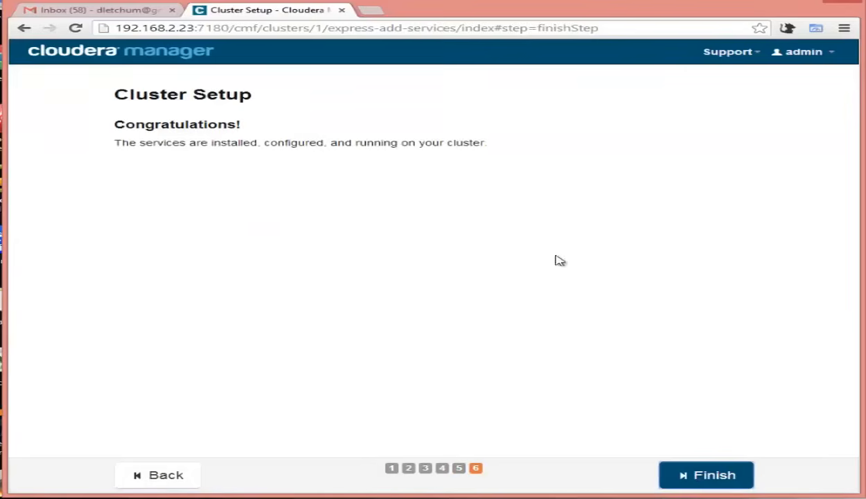
# Finish the setup wizard to reach Home with Cluster 1 (CDH 5.1.0, Parcels) and its services.
pyautogui.click(726, 480)
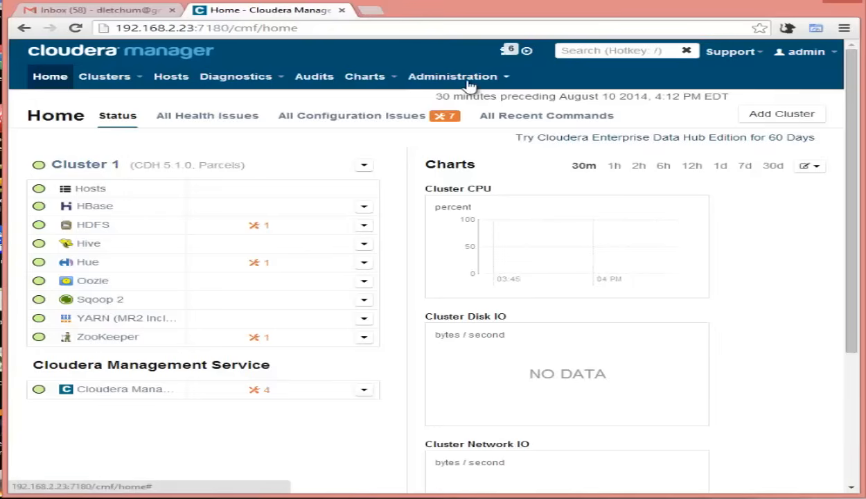
# Show Cluster 1's Hosts page with master-10 and the three slave hosts healthy.
pyautogui.click(506, 78)
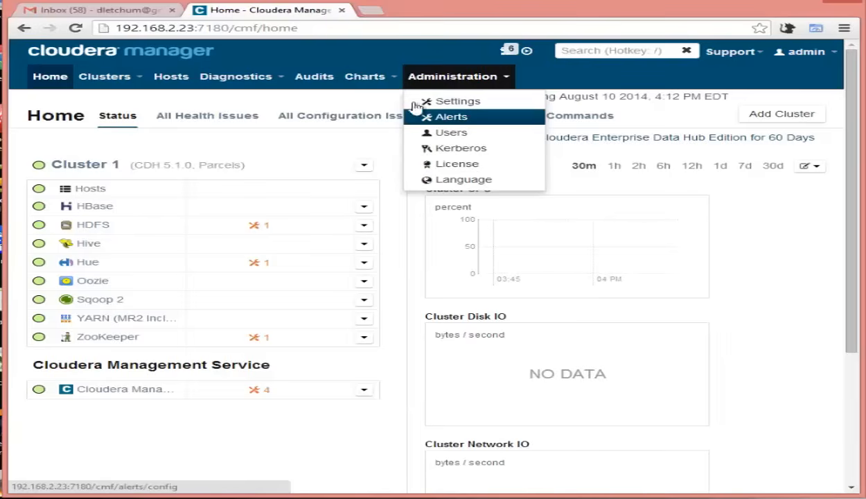
pyautogui.click(106, 79)
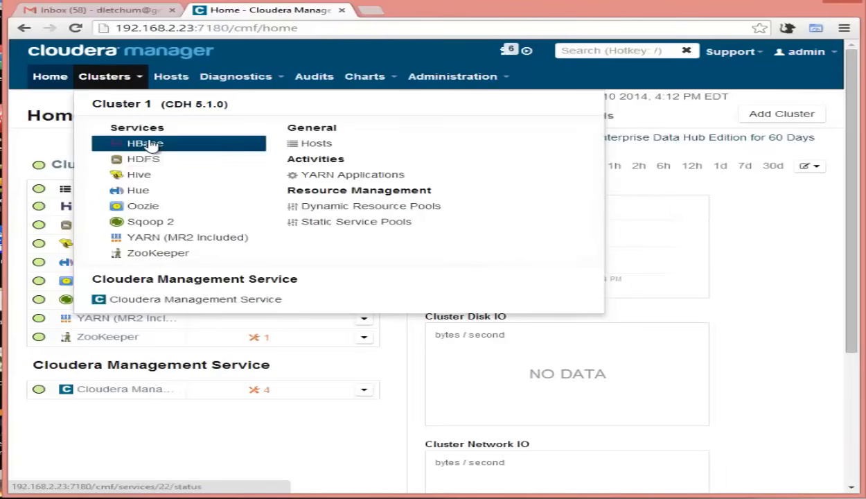
pyautogui.click(325, 144)
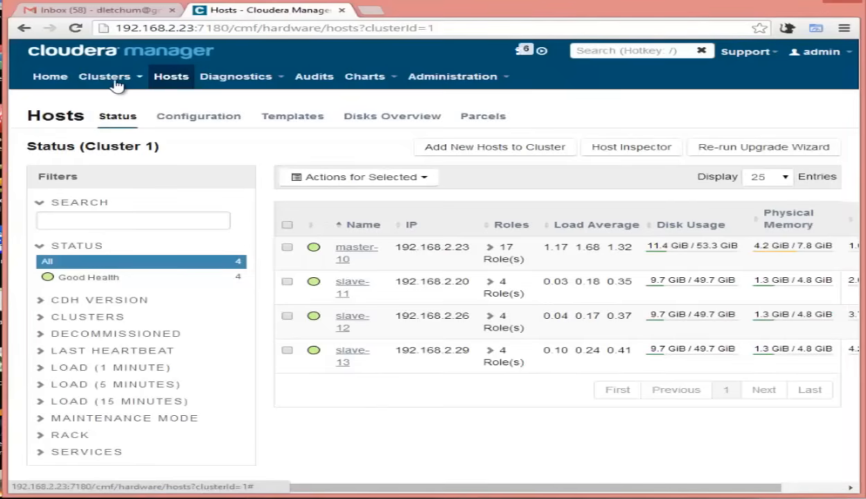
# Return to Home, showing configuration warnings on HDFS, Hue and ZooKeeper.
pyautogui.click(48, 78)
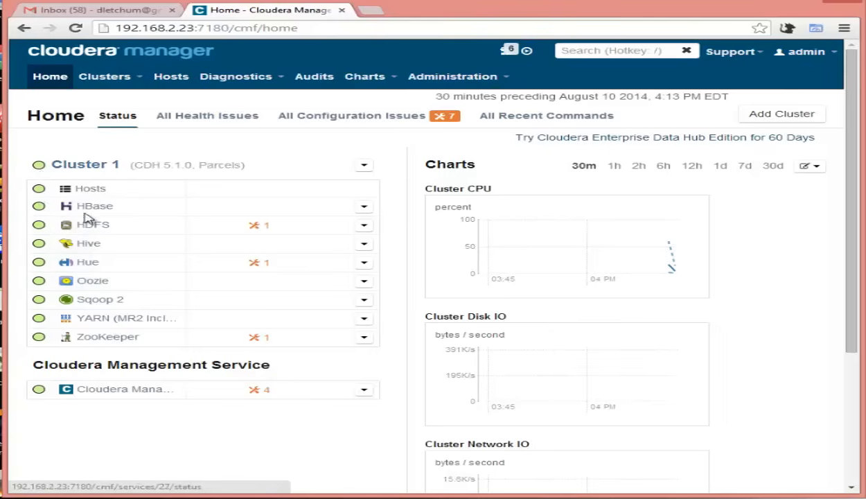
pyautogui.click(258, 270)
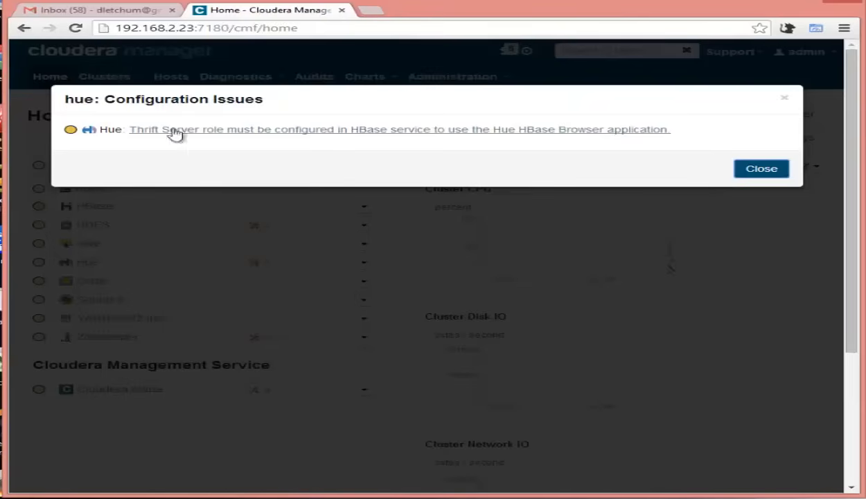
pyautogui.click(284, 130)
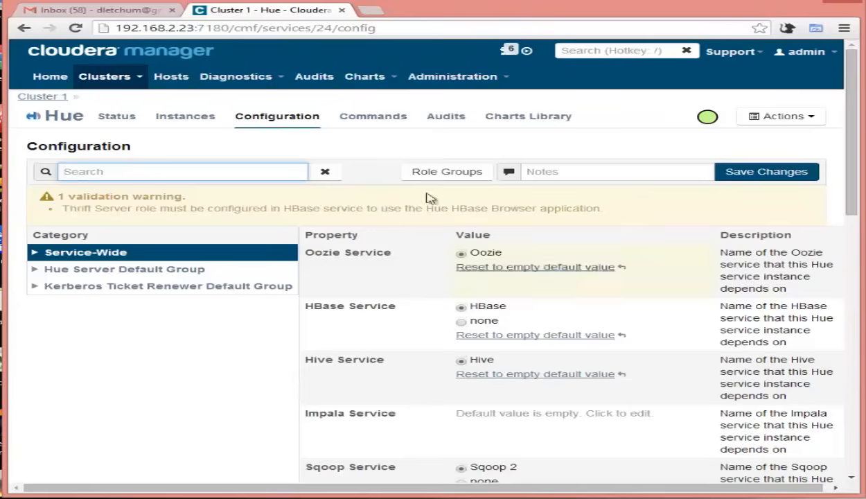
pyautogui.click(50, 77)
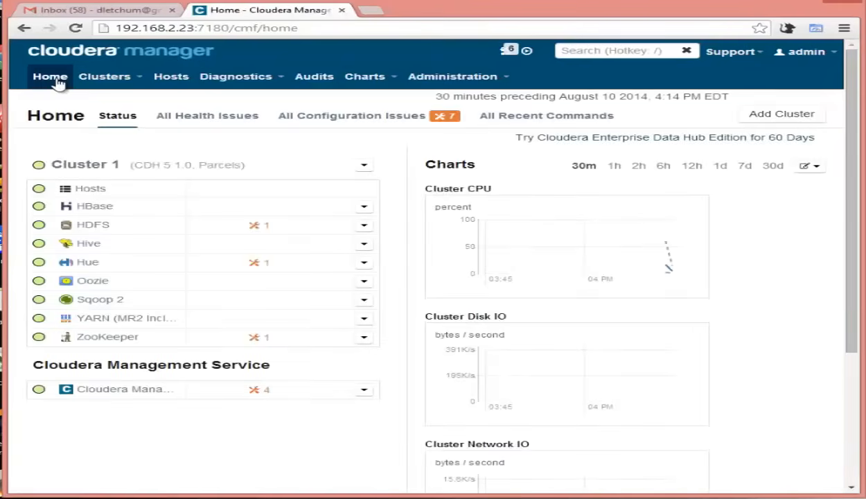